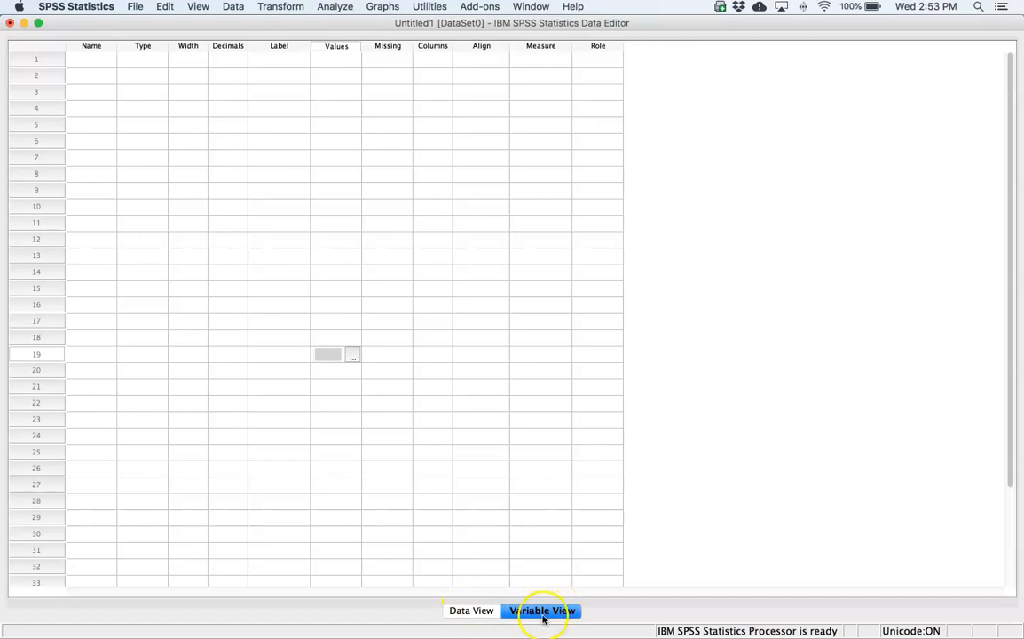
- Define the first variable in row 1 with the name Name
click(96, 60)
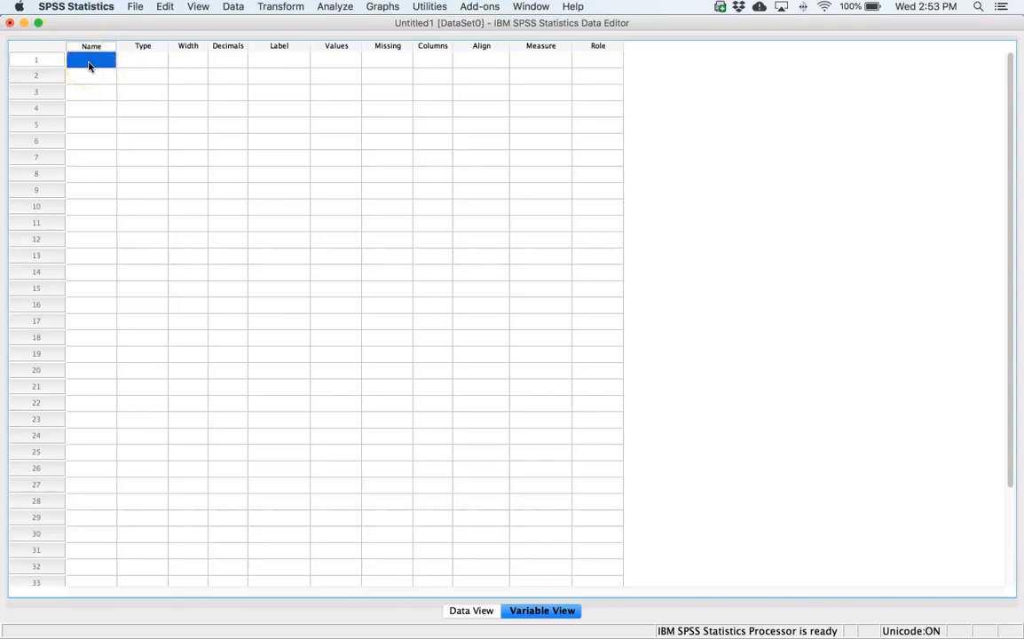
text(Name)
click(148, 60)
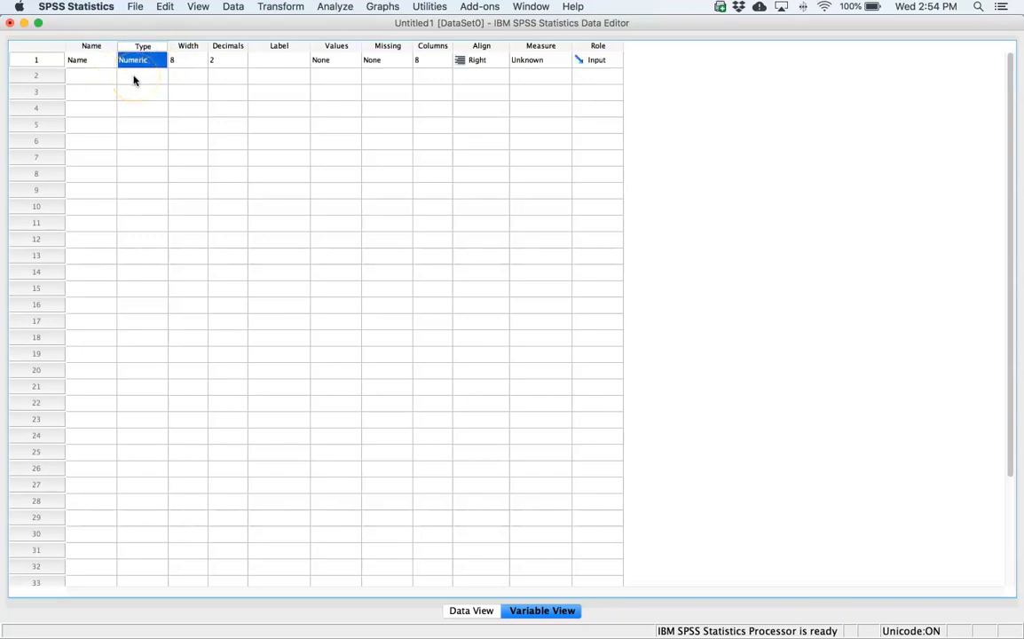
- Change the Name variable's type to String
click(157, 60)
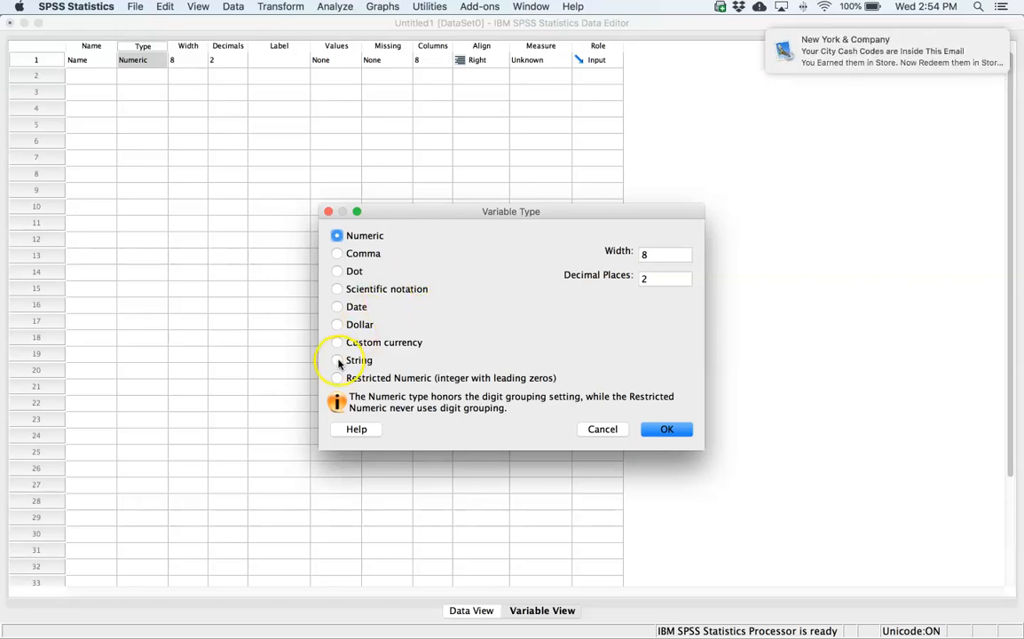
click(979, 39)
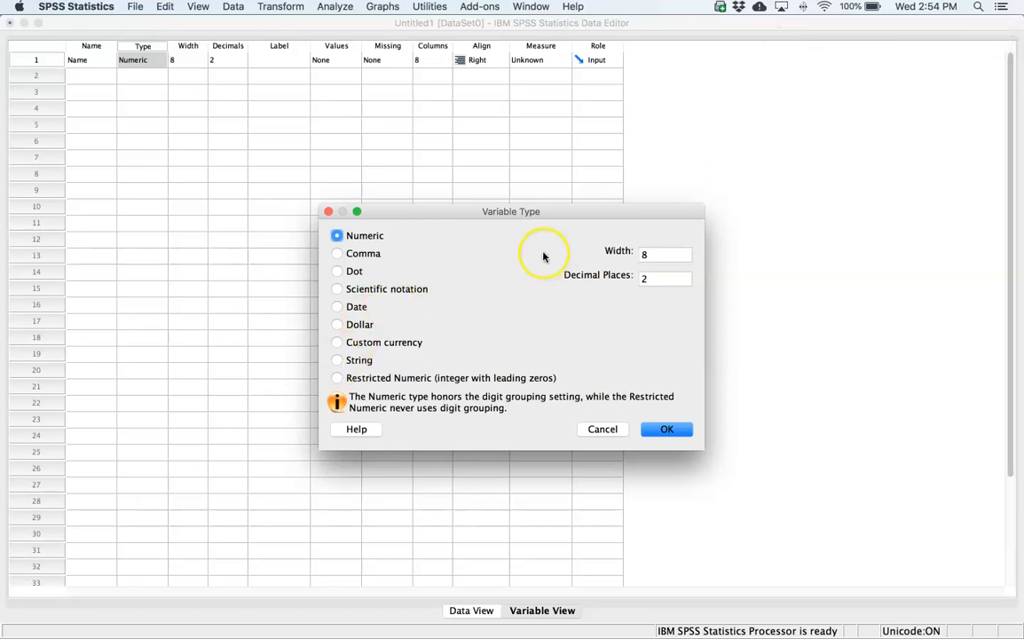
click(337, 360)
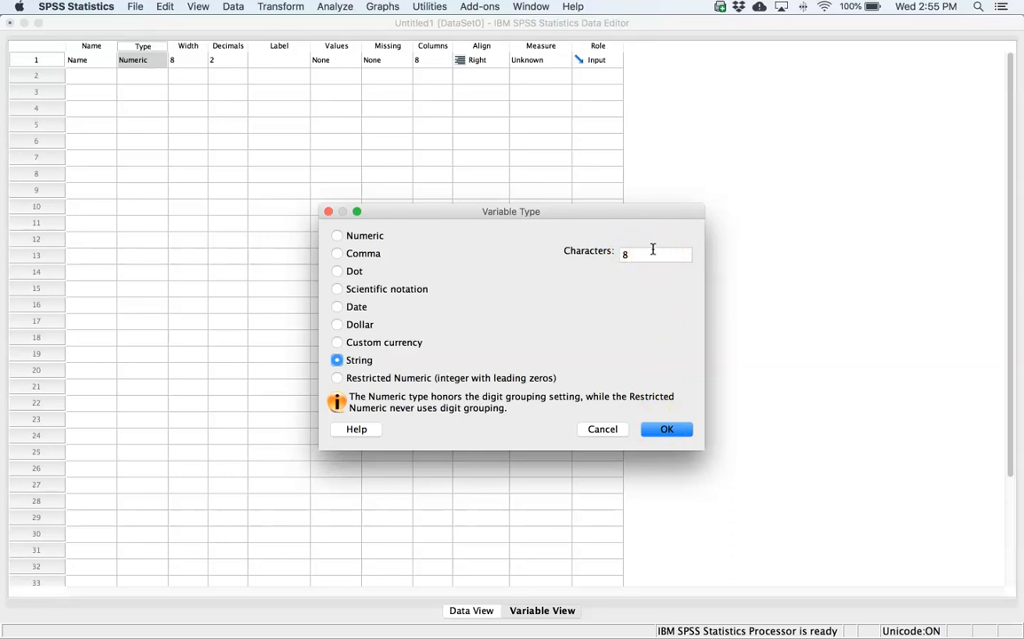
click(674, 430)
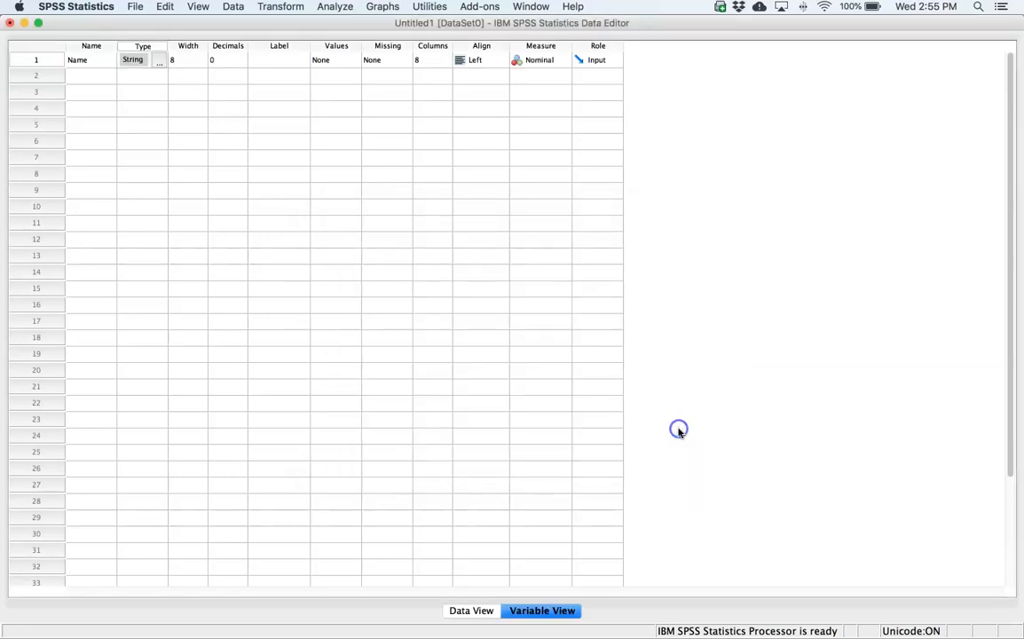
- Try adjusting the Name variable's width and bring it back to 8
click(196, 62)
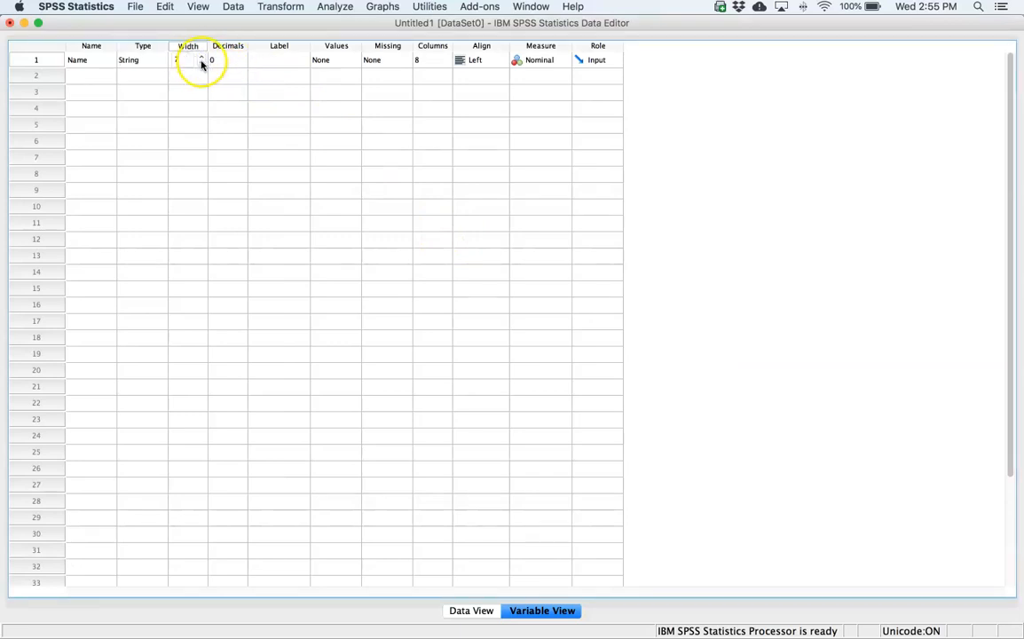
click(200, 50)
click(201, 58)
click(202, 57)
click(201, 58)
click(236, 66)
- Label the Name variable "Participant's First Name" and widen the Label column to fit the whole text
click(286, 65)
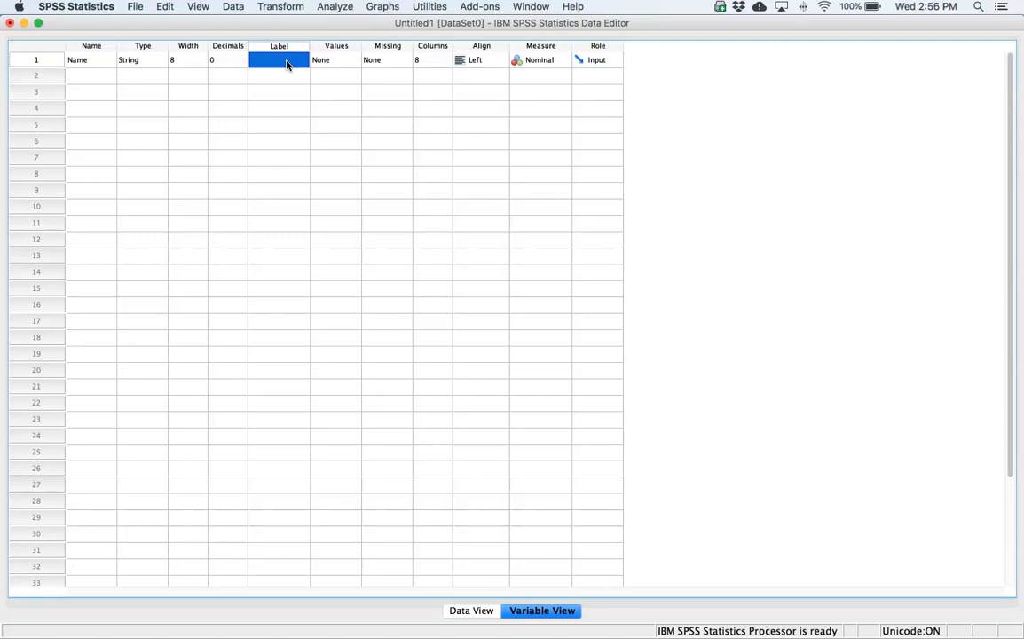
text(Participant)
text('s fir)
text(First Name)
drag(309, 42, 335, 46)
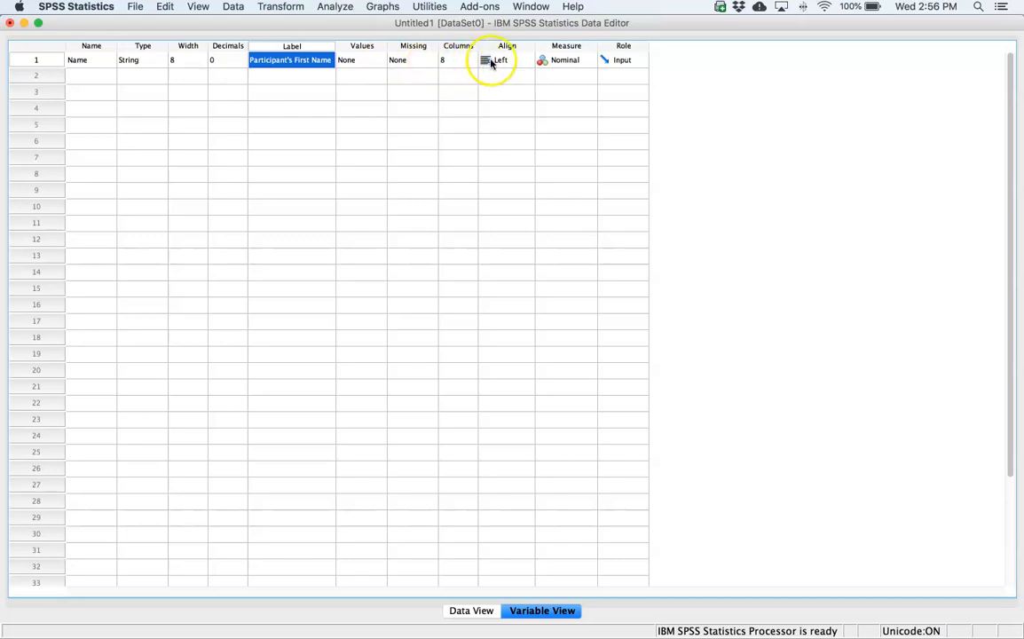
- Check the available measurement levels for the Name variable and keep it as Nominal
click(576, 62)
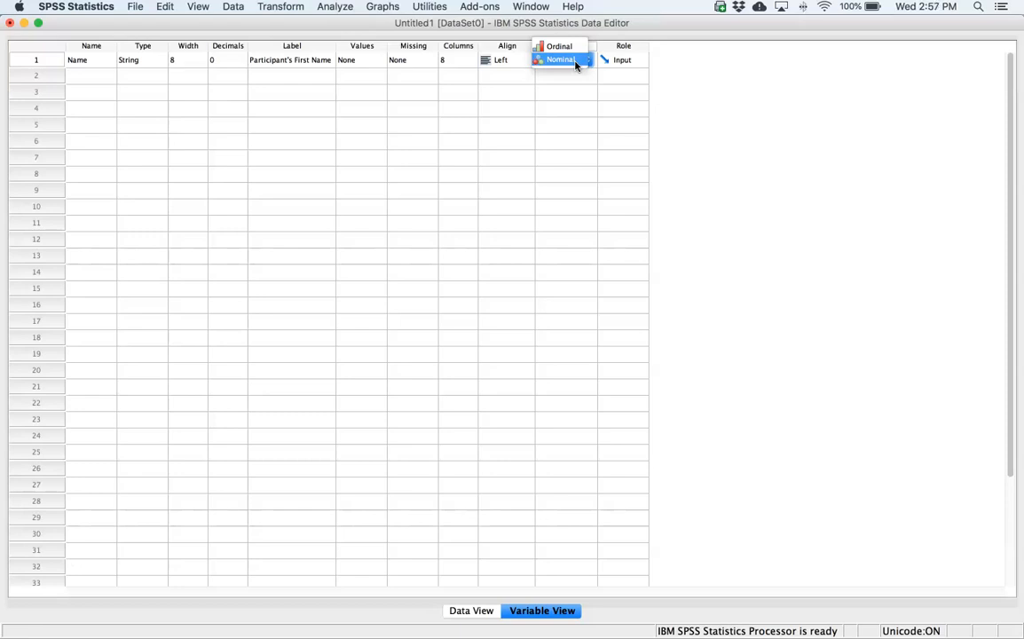
click(570, 105)
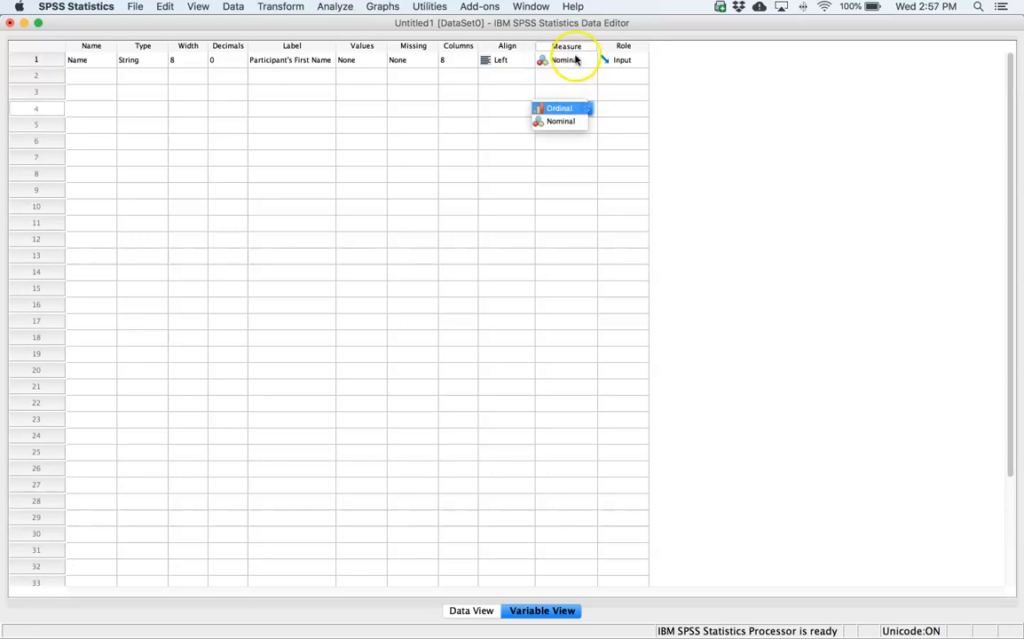
click(573, 45)
click(578, 60)
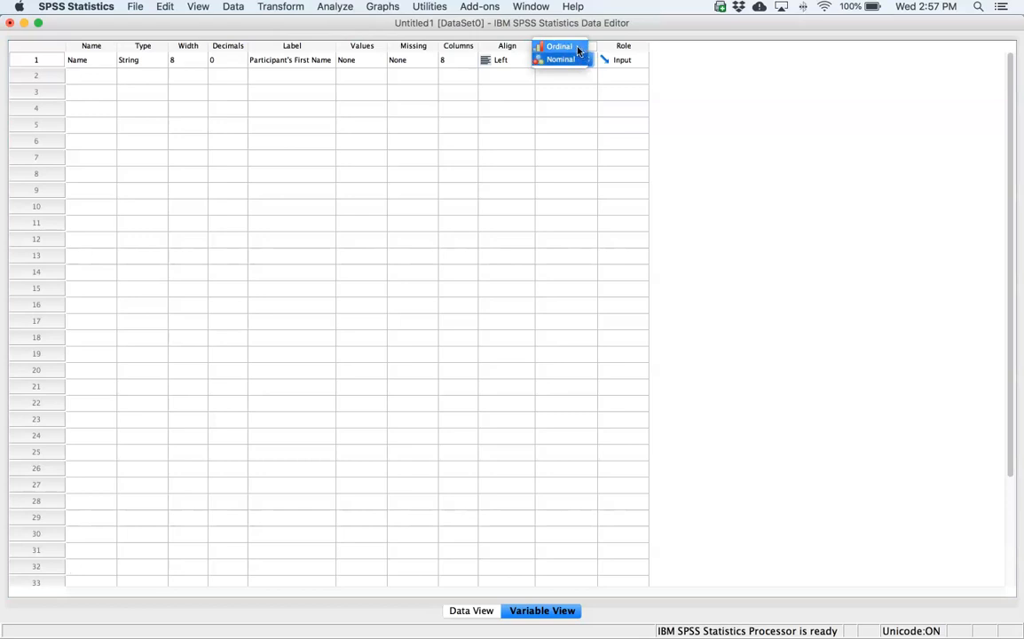
click(573, 59)
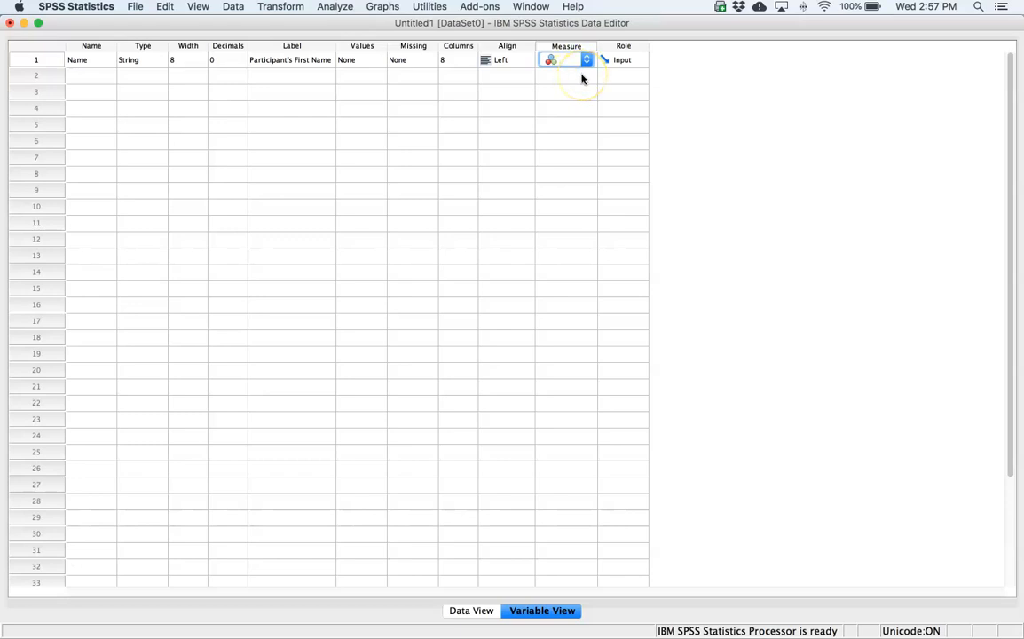
click(583, 77)
click(567, 60)
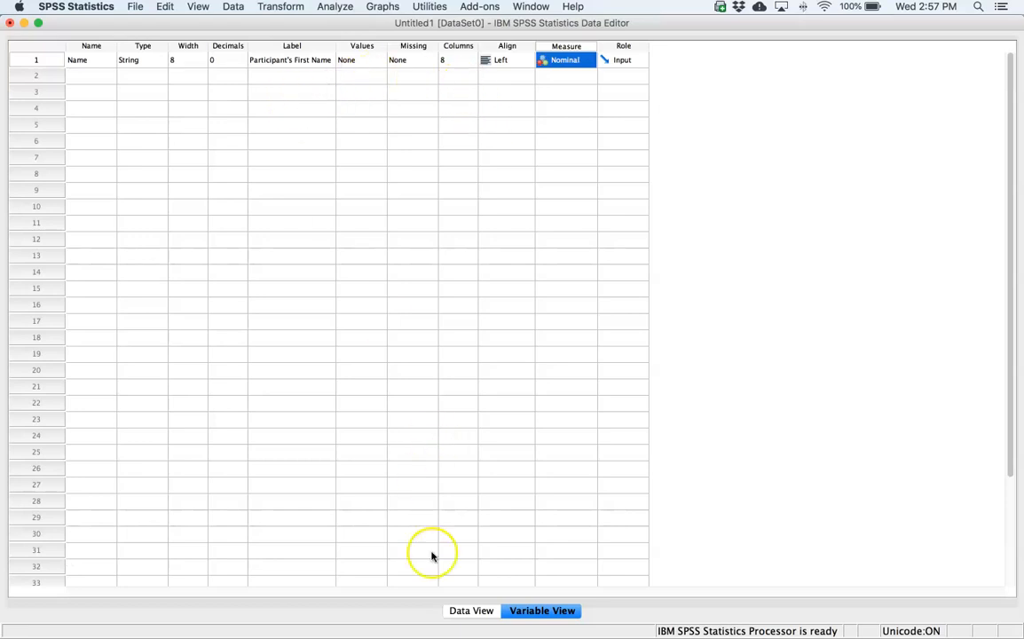
- Enter the three participants' first names in rows 1 to 3 of the Name column in the data sheet
click(473, 610)
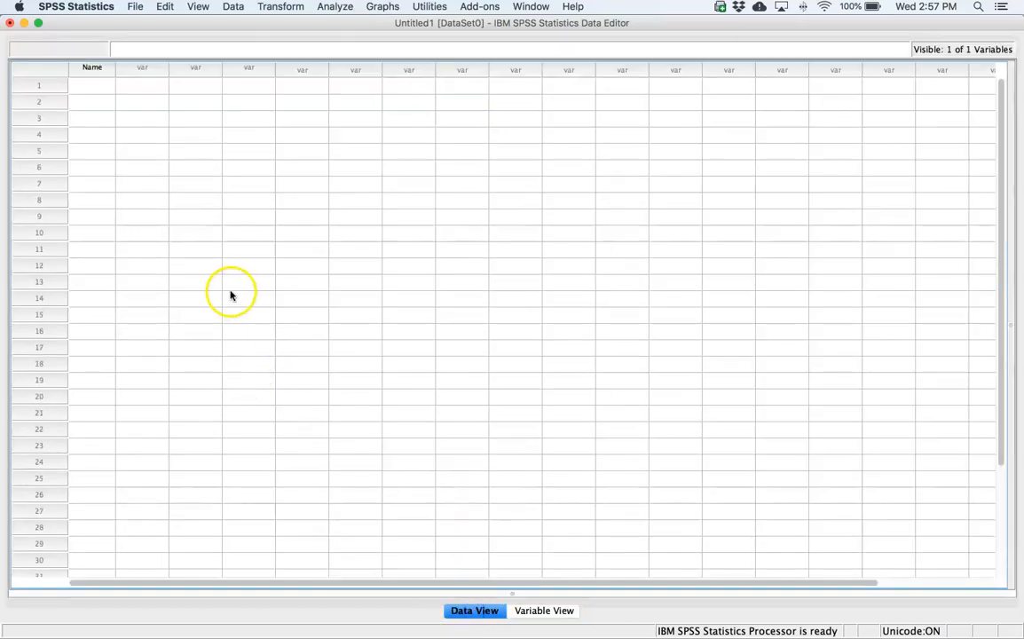
click(95, 88)
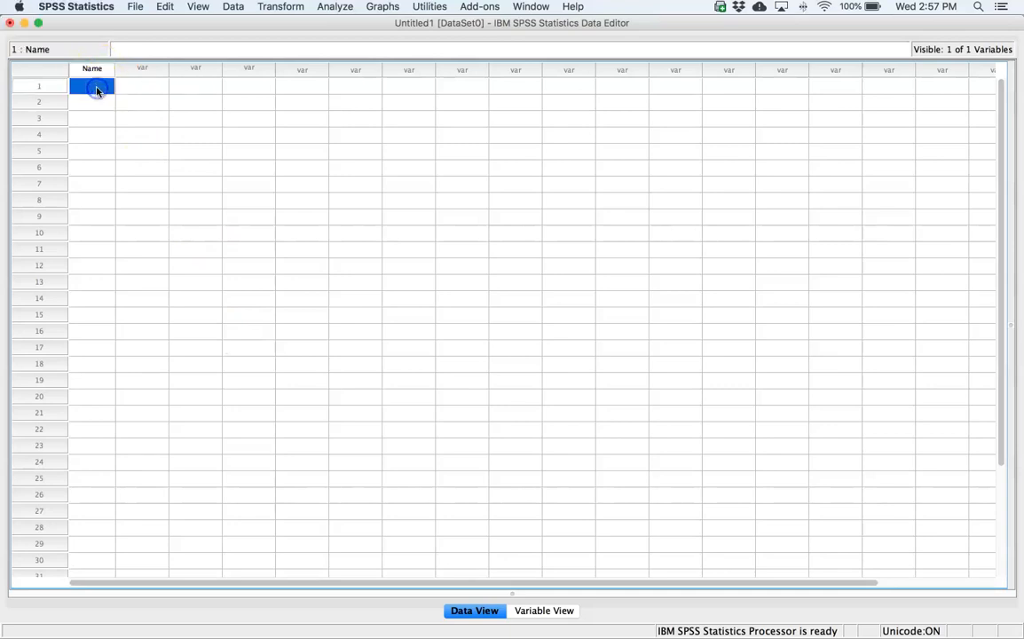
text(Ben)
key(Return)
text(Martin)
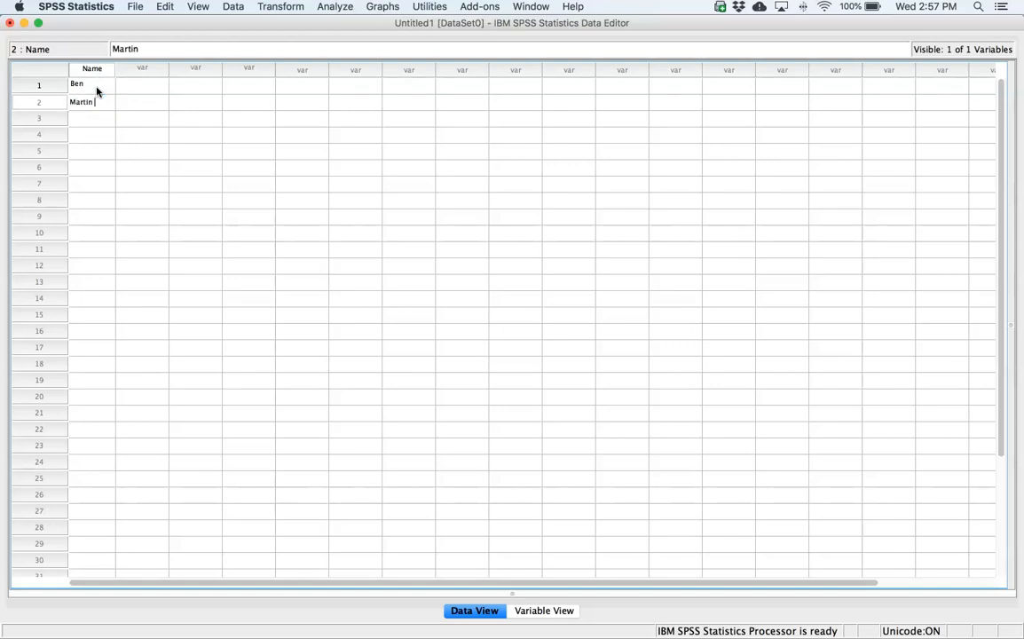
key(Return)
text(Andy)
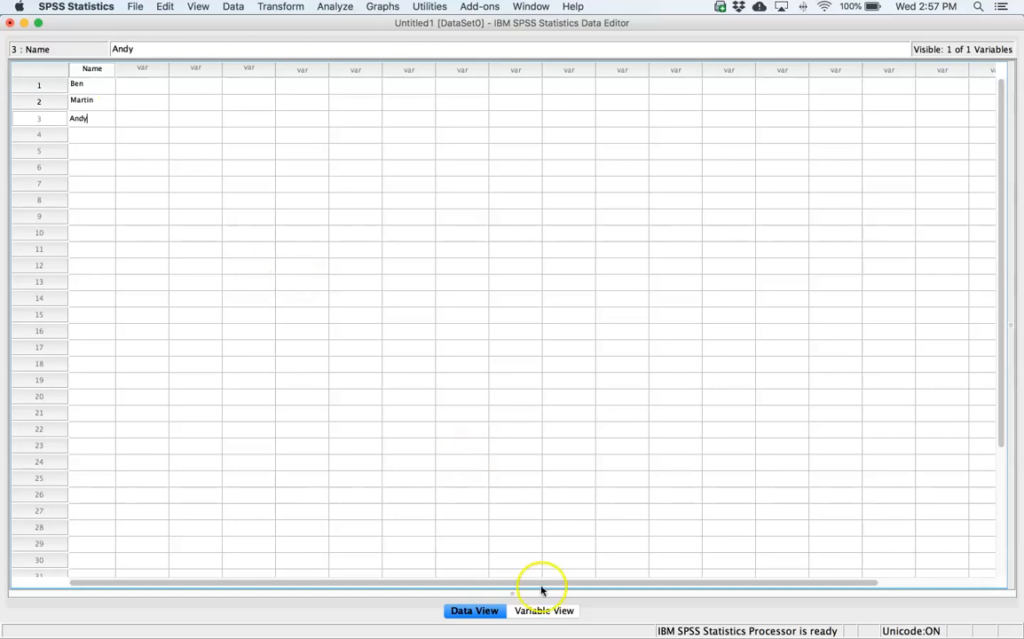
- Define a second variable named Birth_Date below Name in the variable definitions
click(541, 611)
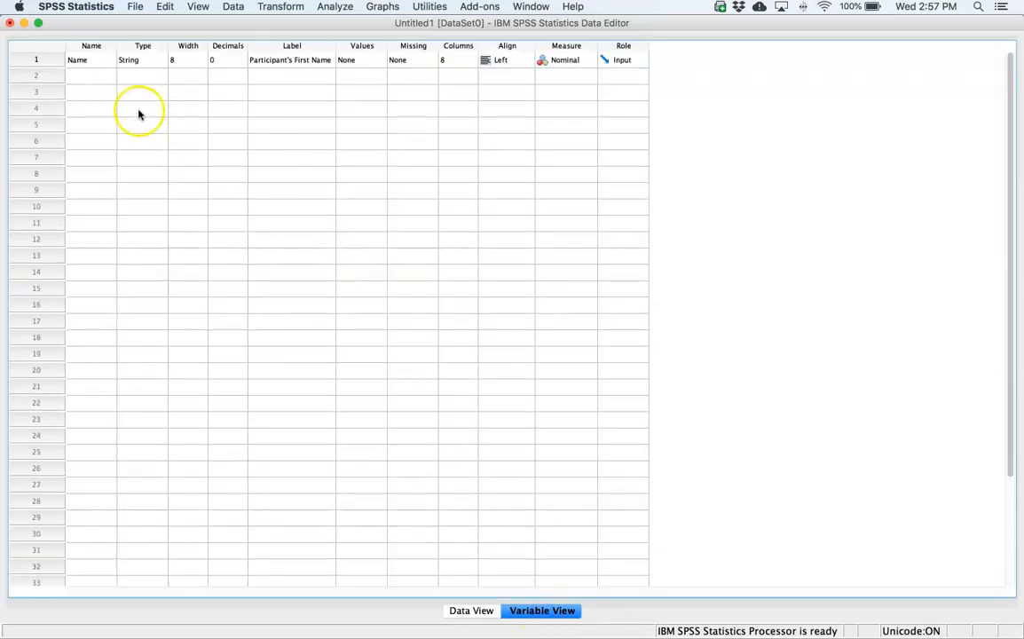
click(99, 79)
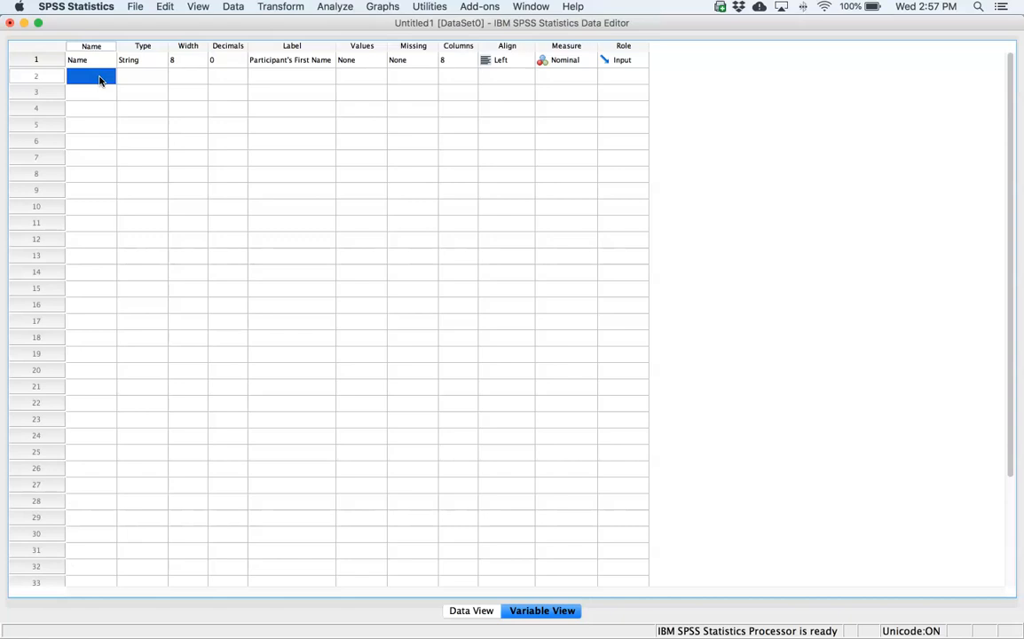
click(78, 80)
text(Birth_Date)
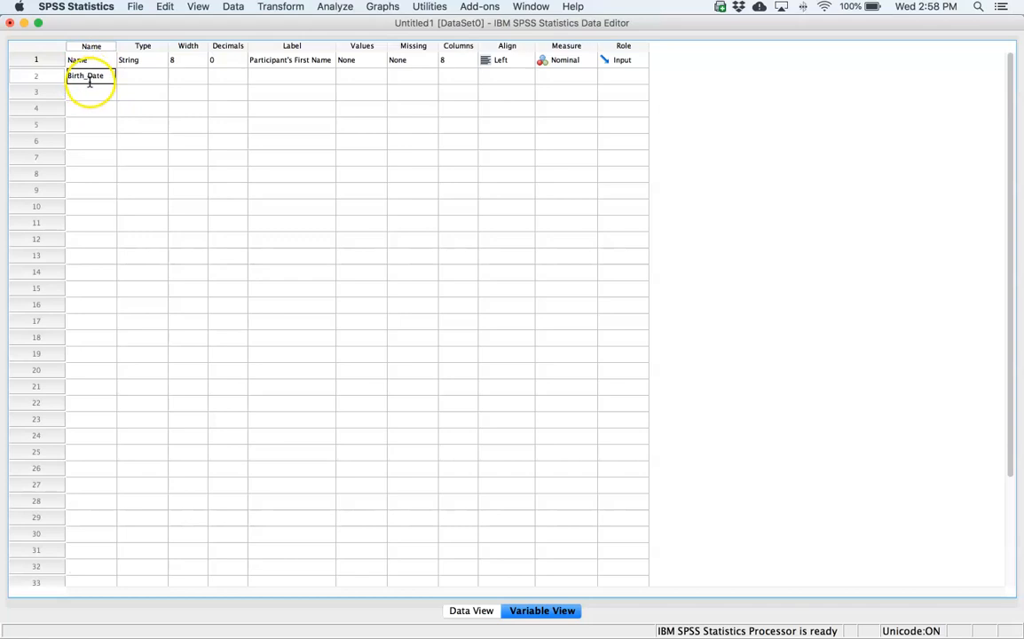
- Set the Birth_Date variable's type to Date with the mm/dd/yyyy format
click(144, 76)
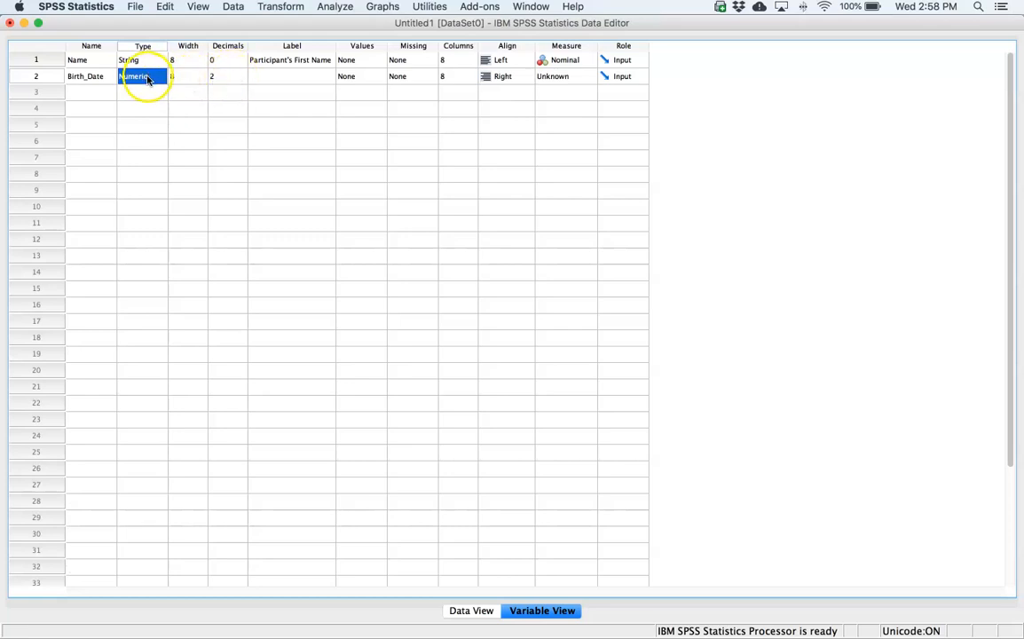
click(147, 79)
click(156, 77)
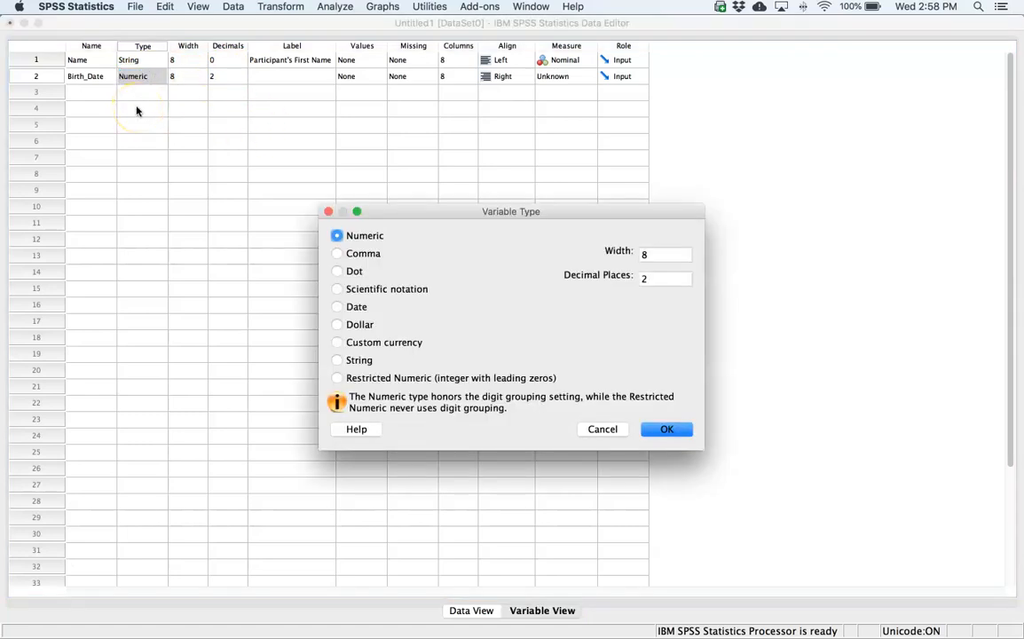
click(338, 307)
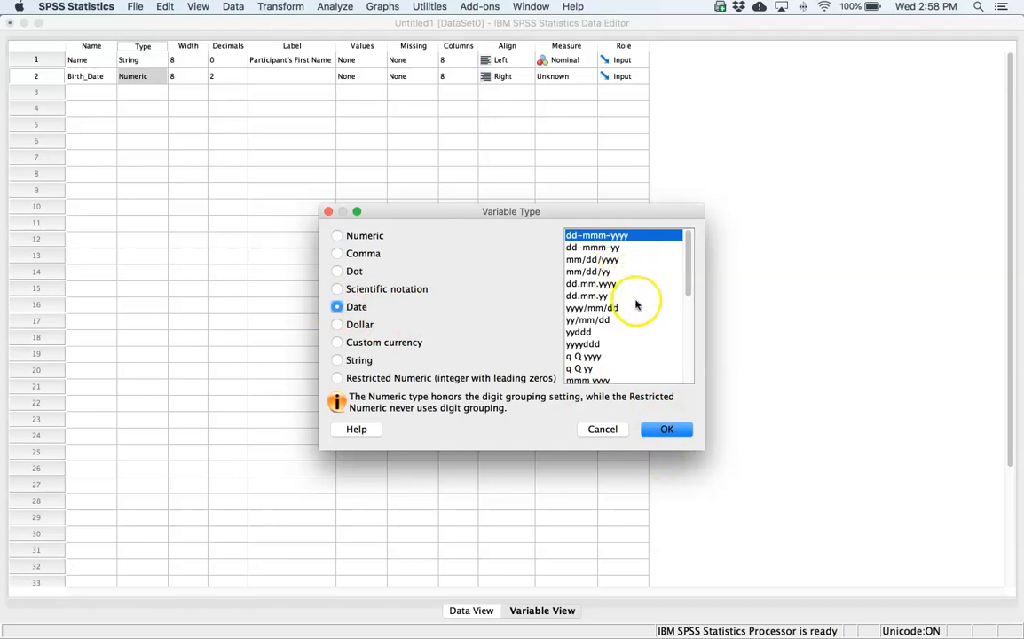
click(611, 260)
click(664, 430)
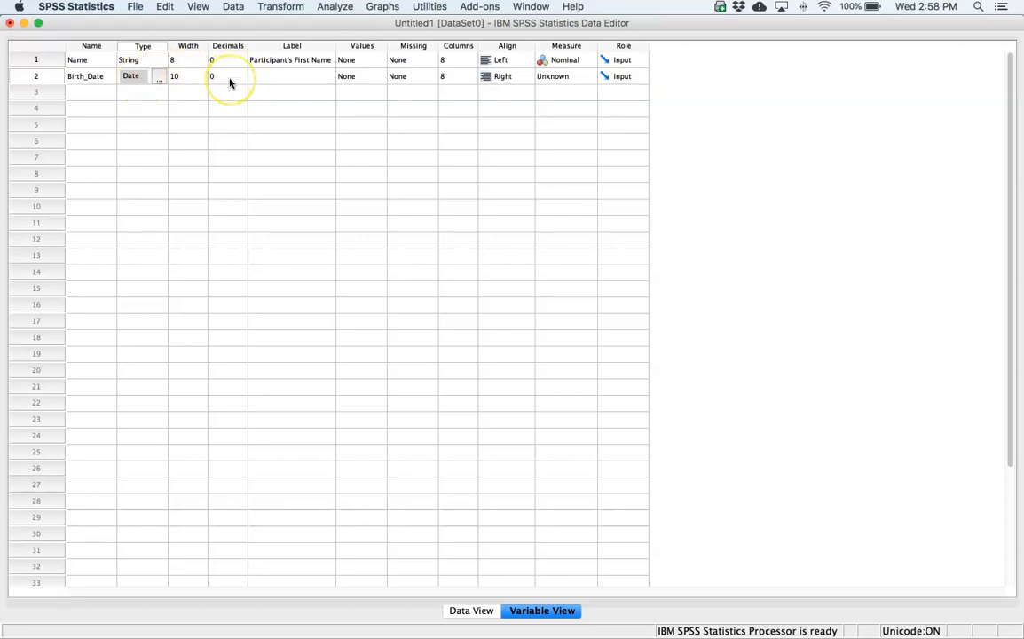
- Label the Birth_Date variable "Date of Birth" and set its measurement level to Scale
click(285, 80)
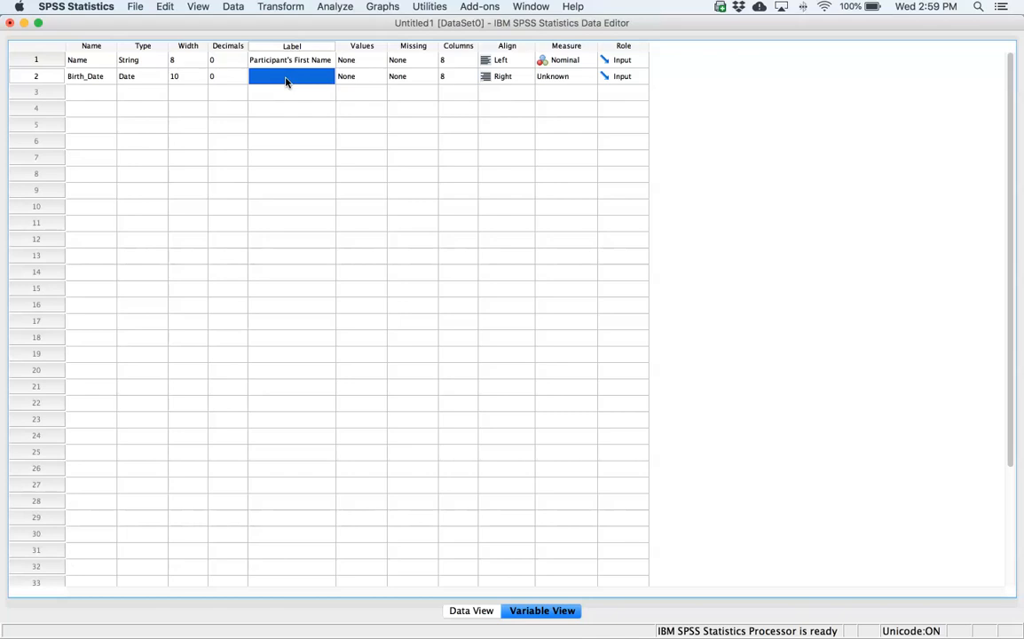
text(Date of Birth)
click(300, 77)
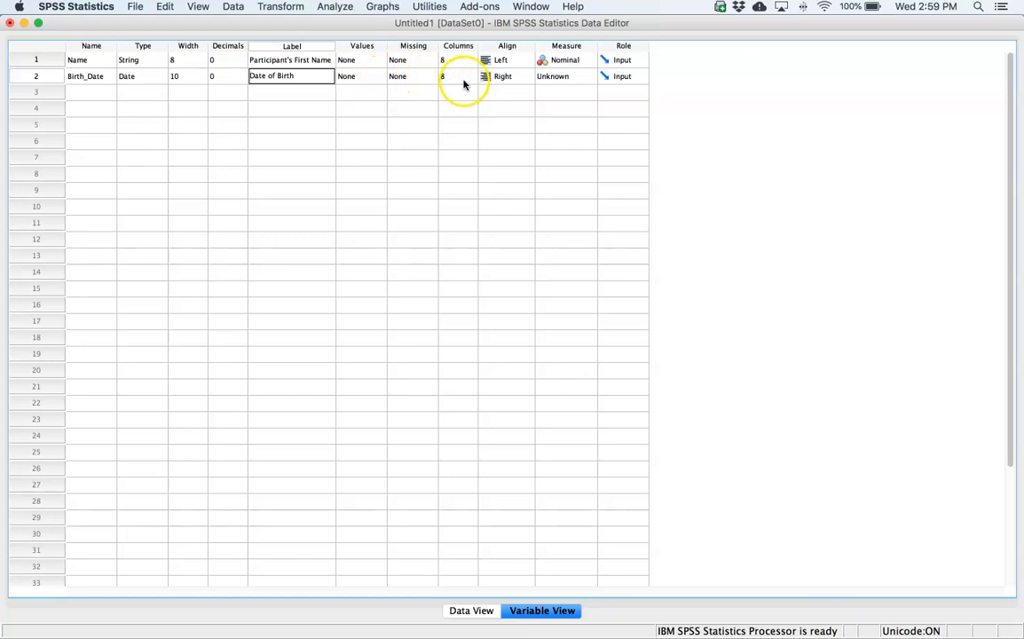
click(575, 77)
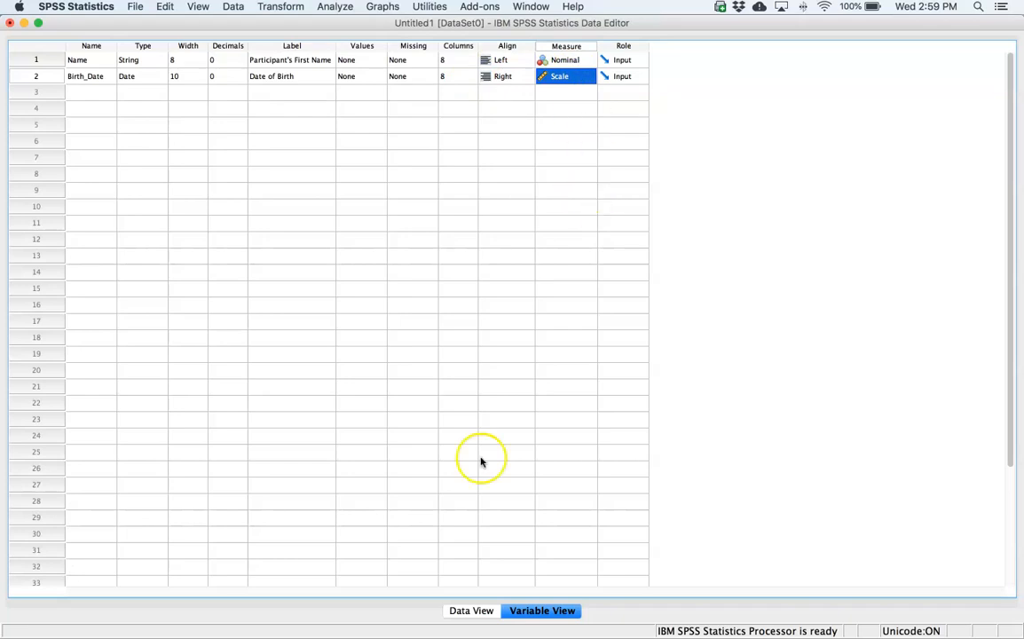
- Enter the first participant's date of birth in the Birth_Date column of the data sheet
click(477, 610)
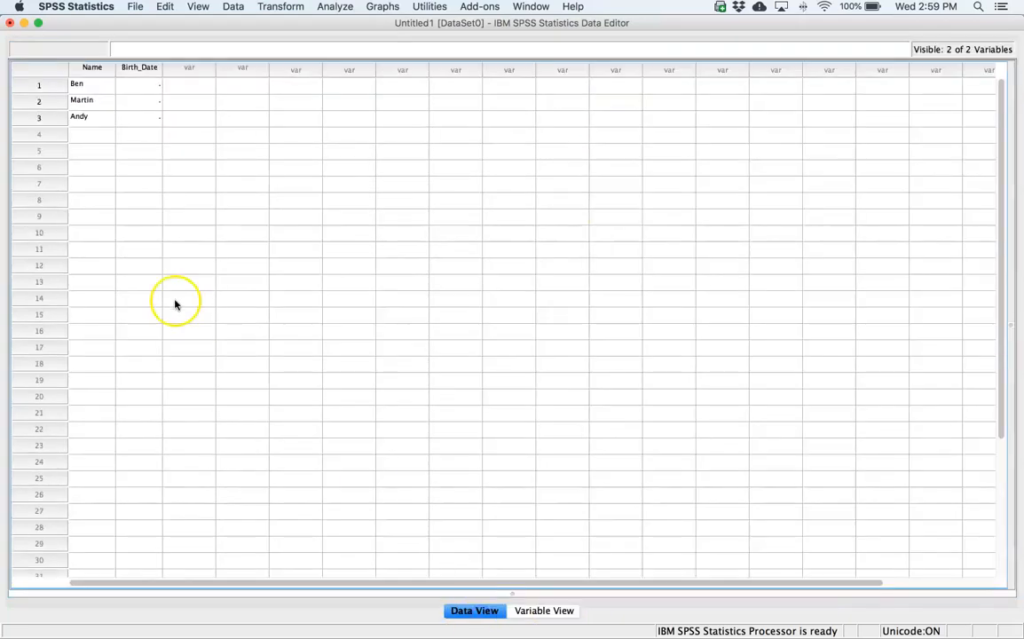
click(152, 89)
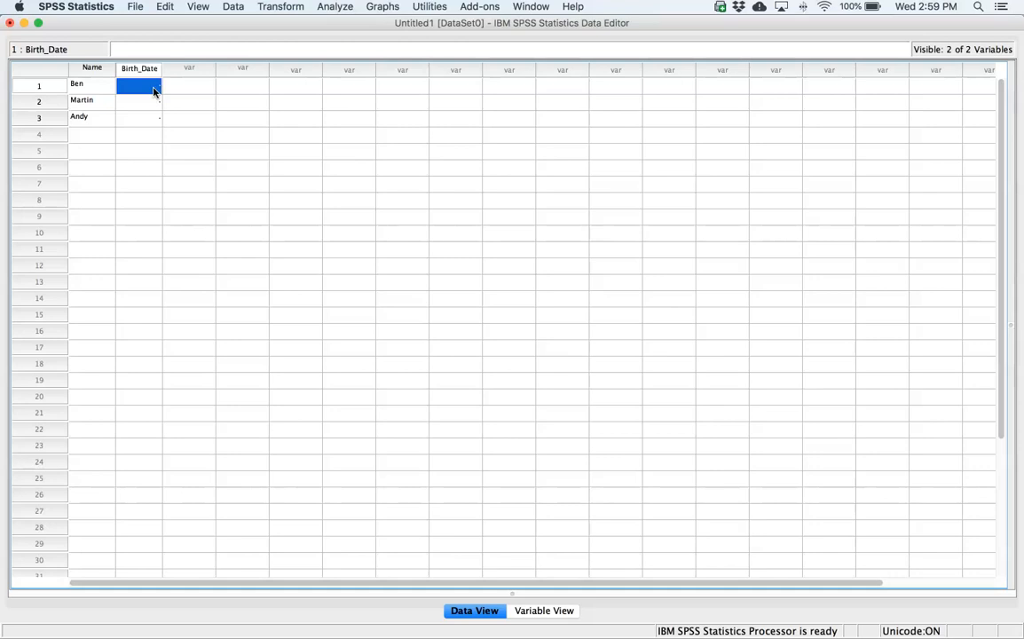
text(07/03/1977)
click(141, 104)
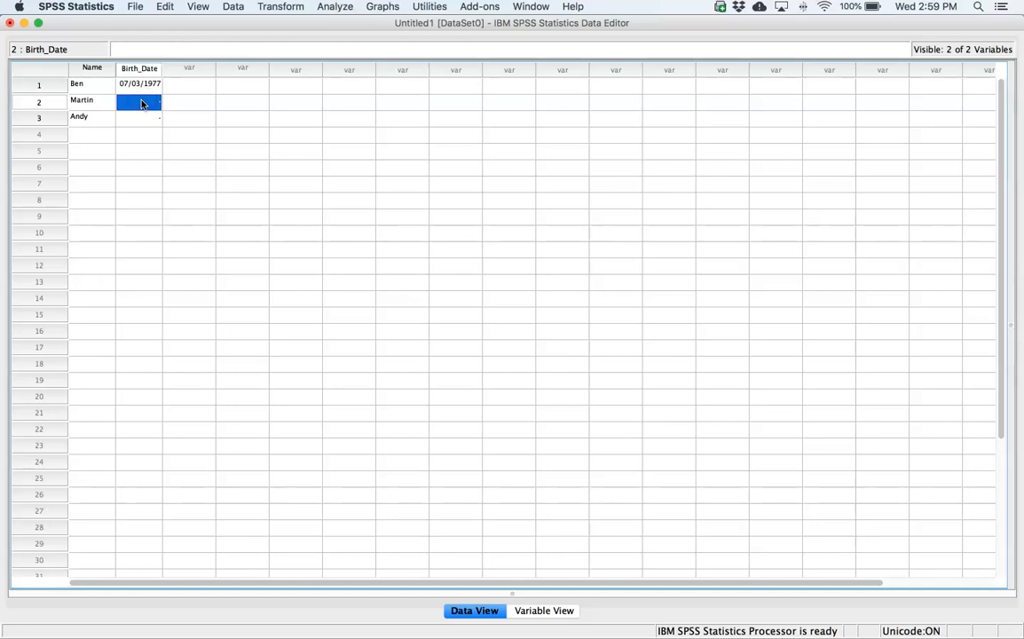
- Enter the second participant's date of birth in row 2 of the Birth_Date column
text(05/24/1969)
click(130, 115)
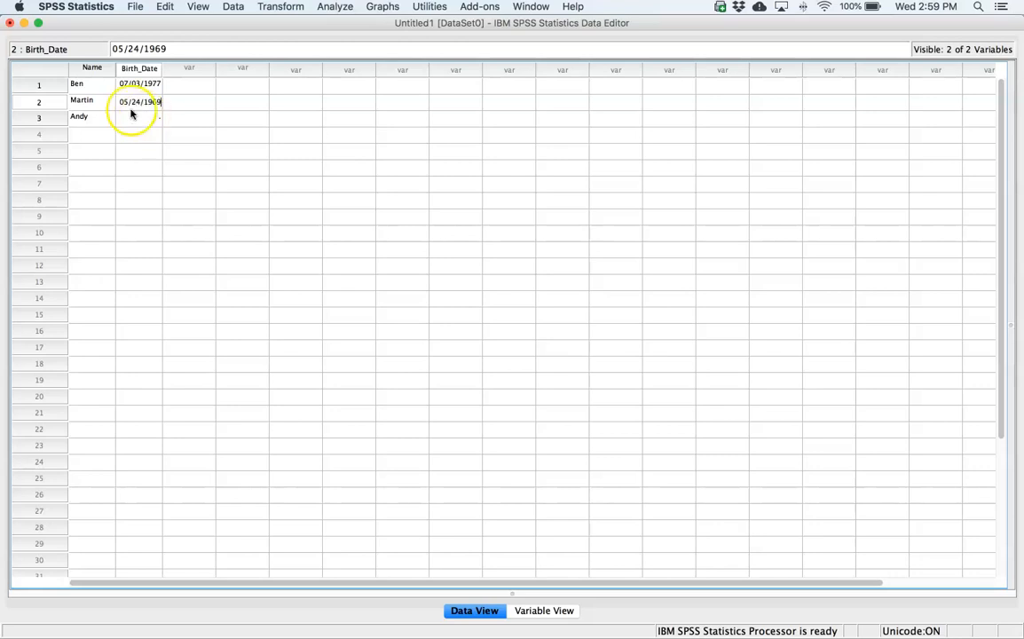
click(133, 107)
text(05/24/1969)
key(Return)
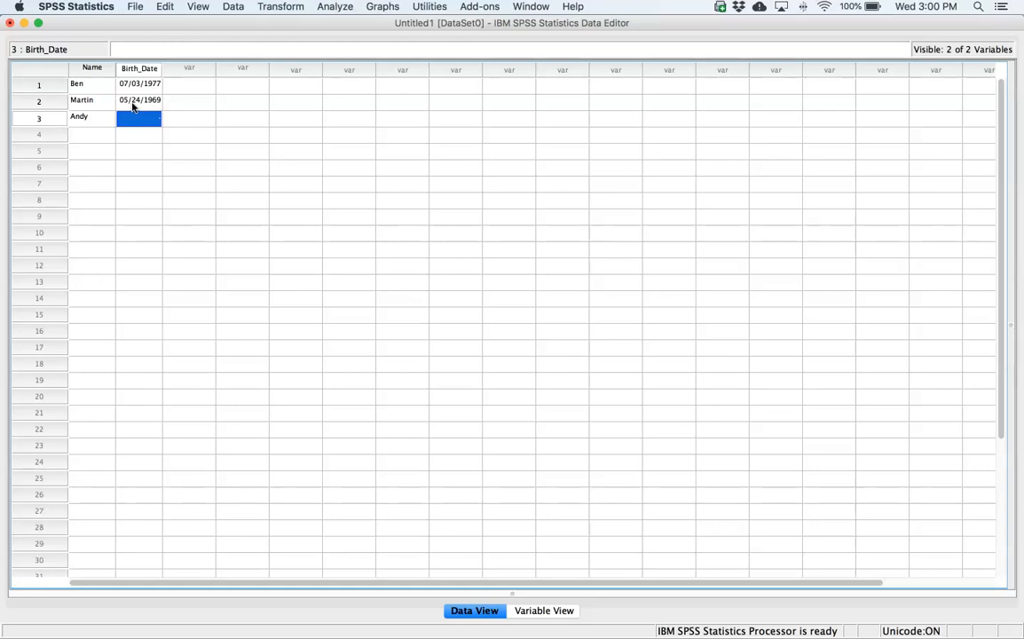
- Enter the third participant's date of birth in row 3 of Birth_Date and return to the variable definitions
text(06/21/1973)
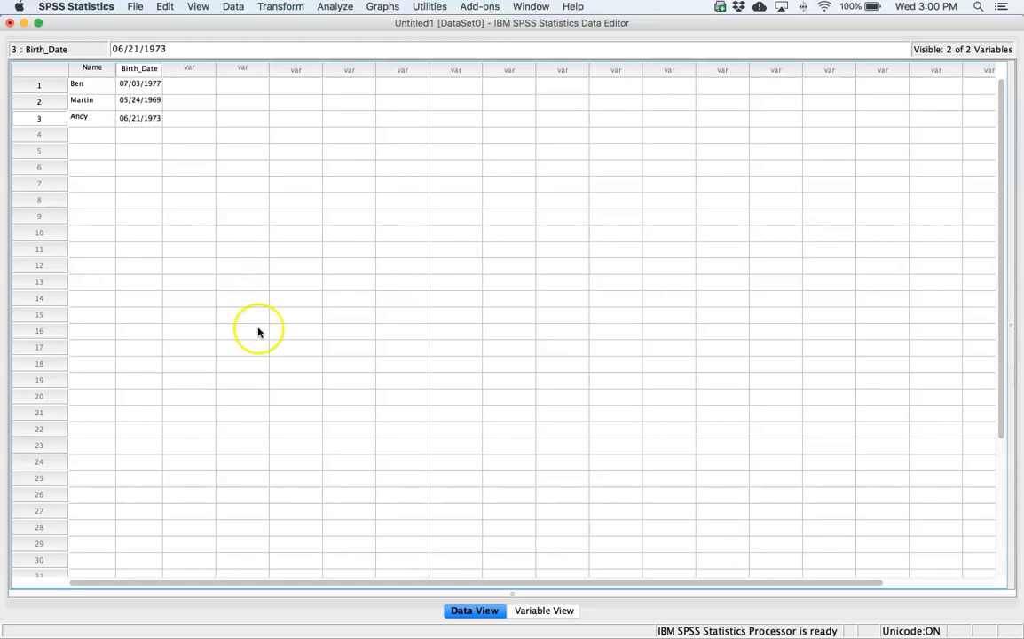
click(288, 365)
click(544, 611)
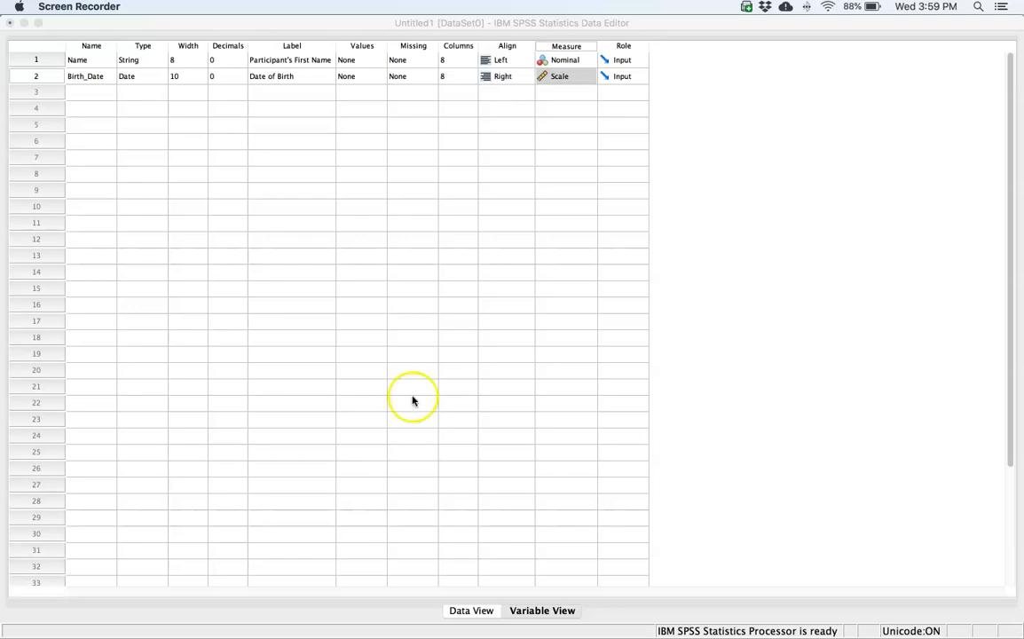
- Add a third variable named Group and keep its type as Numeric
click(88, 96)
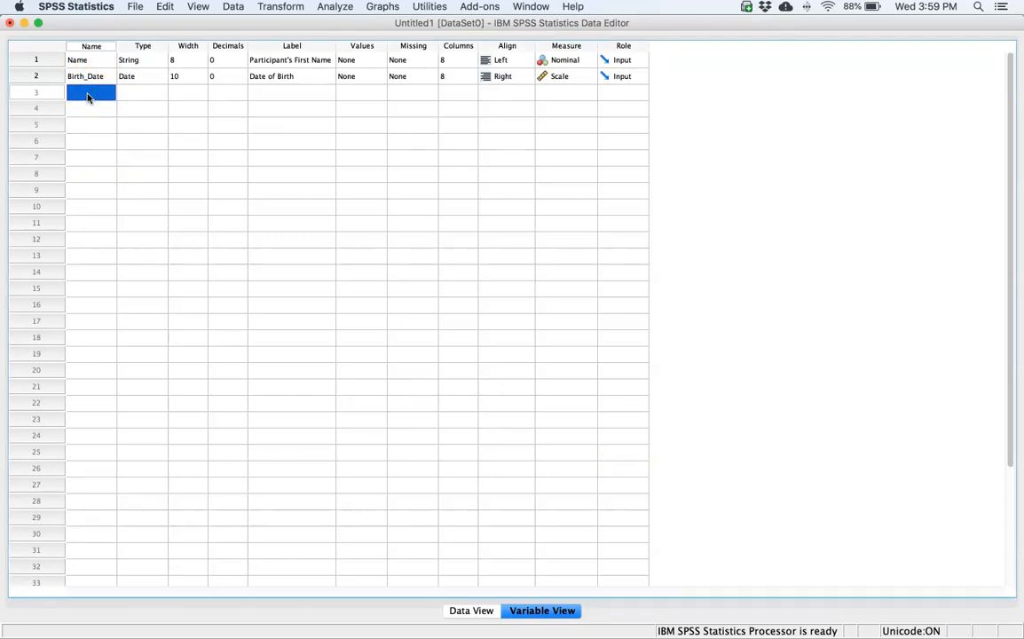
click(90, 96)
text(Group)
key(Tab)
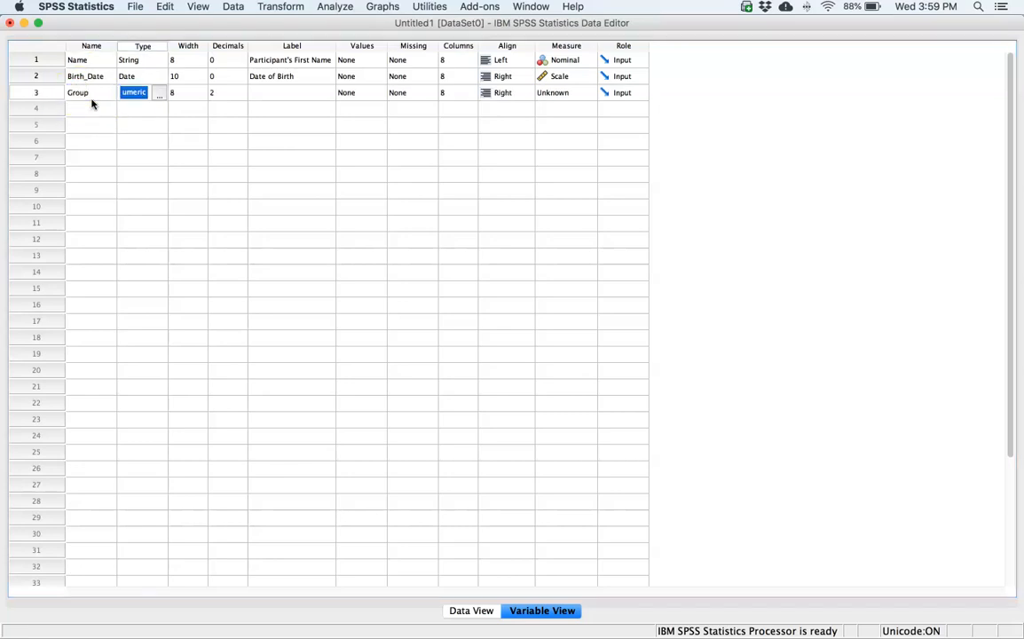
click(161, 95)
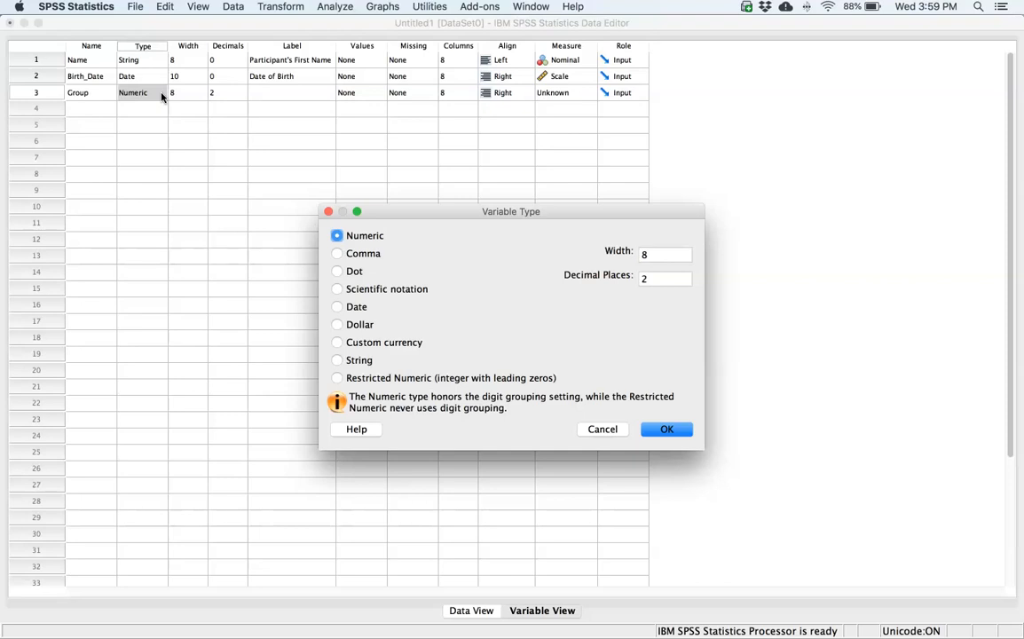
click(659, 430)
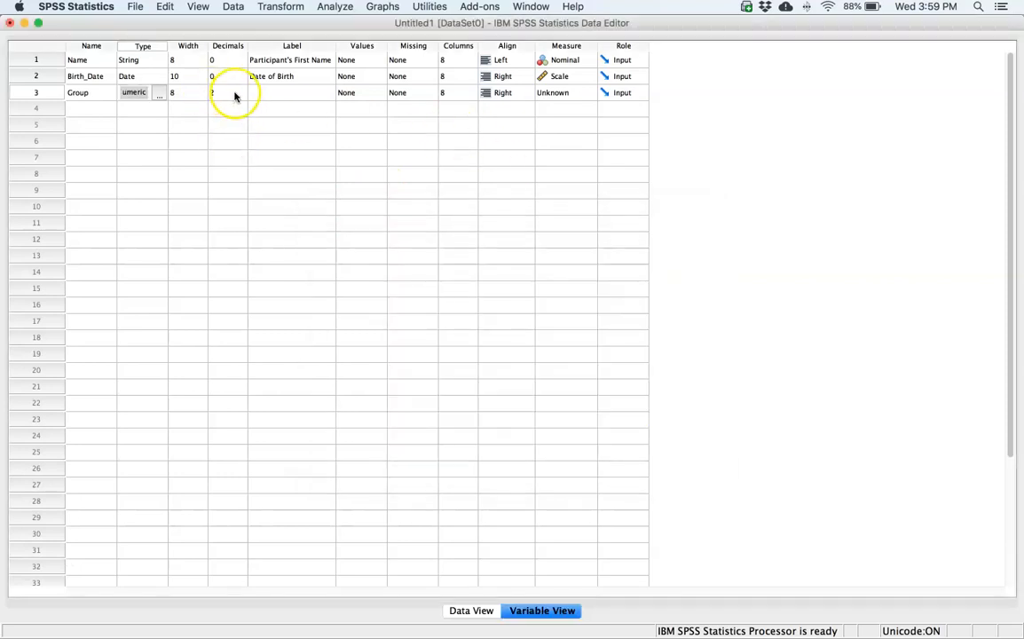
- Set the number of decimals for the Group variable to 0
click(238, 96)
click(241, 90)
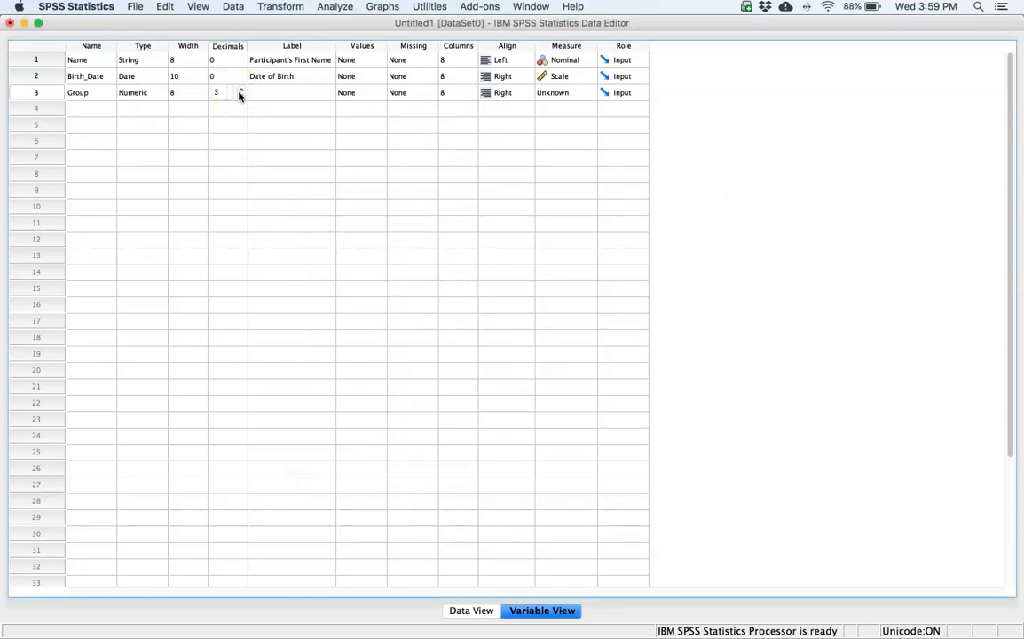
click(240, 95)
click(241, 96)
click(240, 96)
- Label the Group variable "Is the person a lecturer or a student?"
click(297, 99)
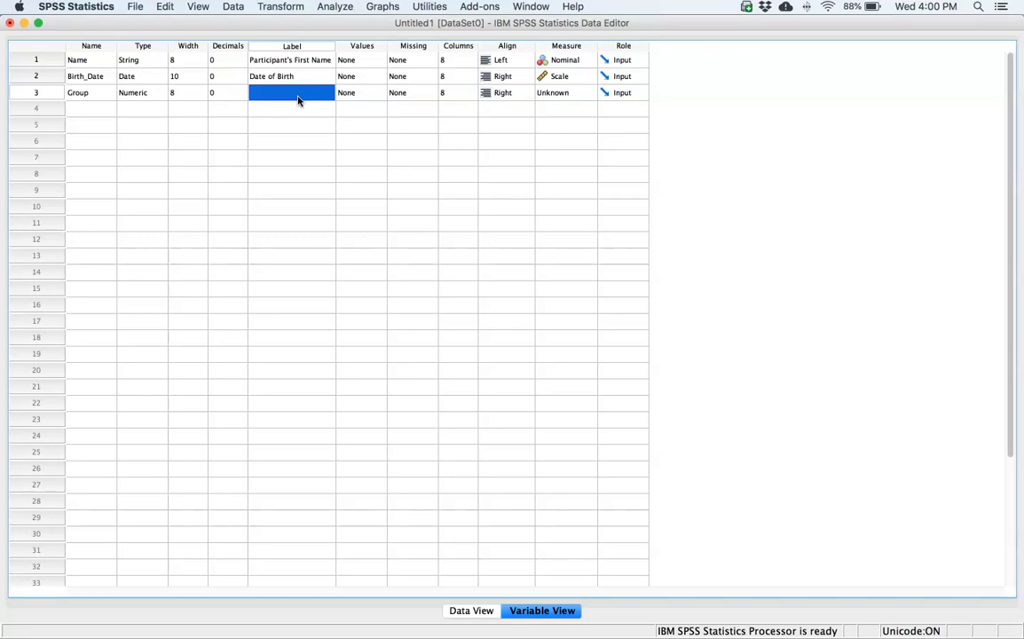
text(Is the person)
text( a lect)
text(urer or a stud)
text(ent?)
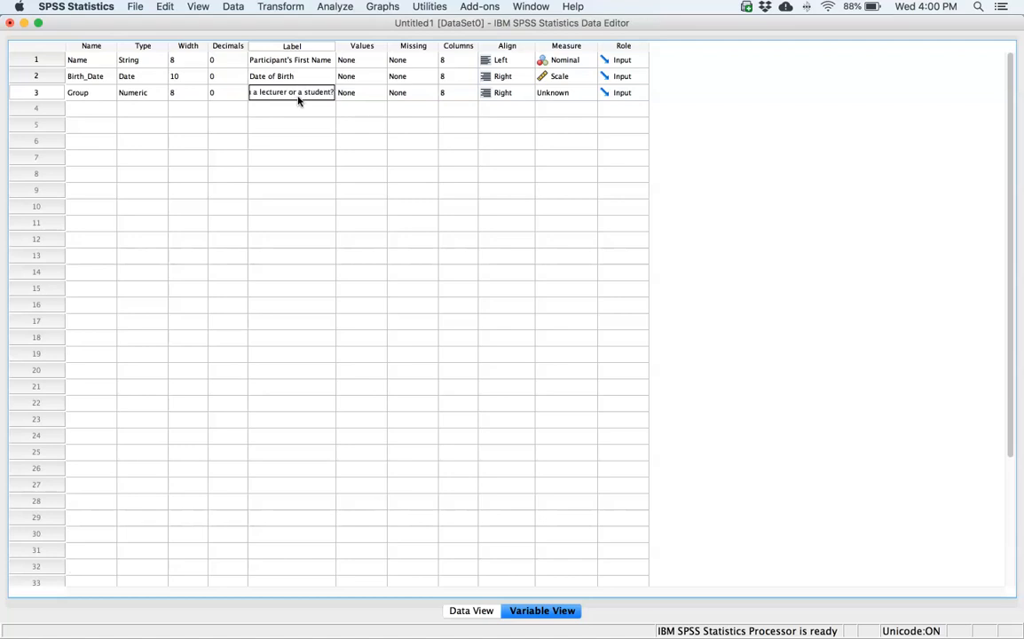
- Open the value labels of the Group variable and add value 1 with the label "Lecturer"
click(379, 96)
click(380, 96)
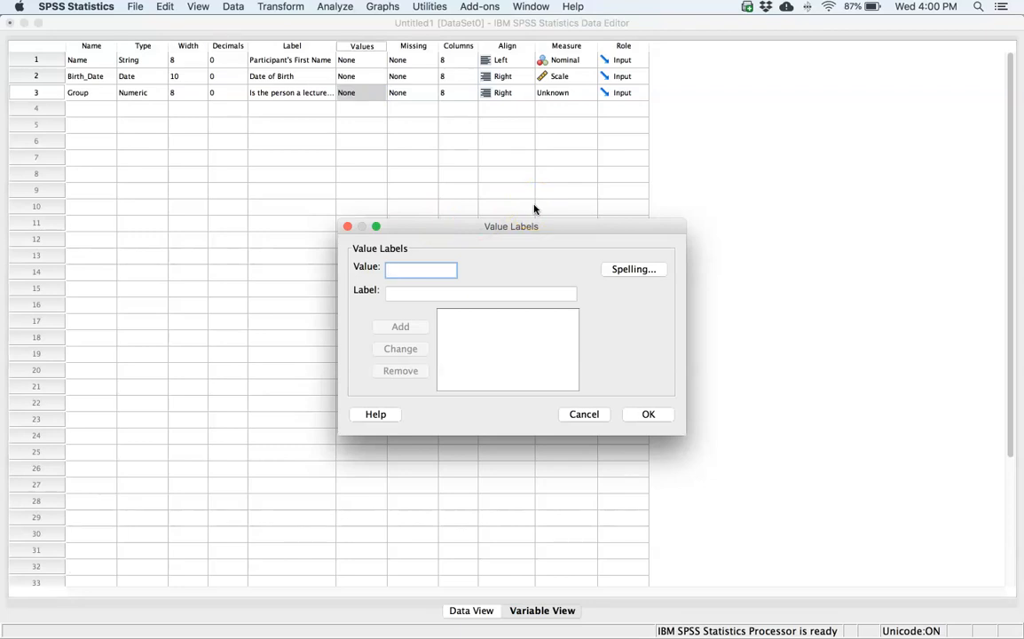
text(1)
click(405, 294)
text(Lecturer)
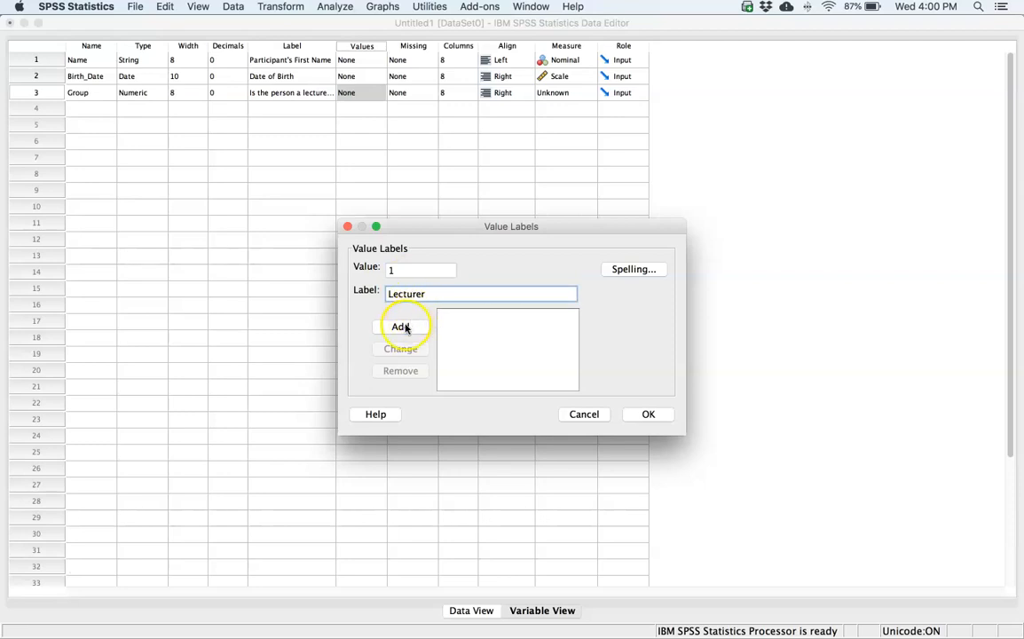
click(401, 327)
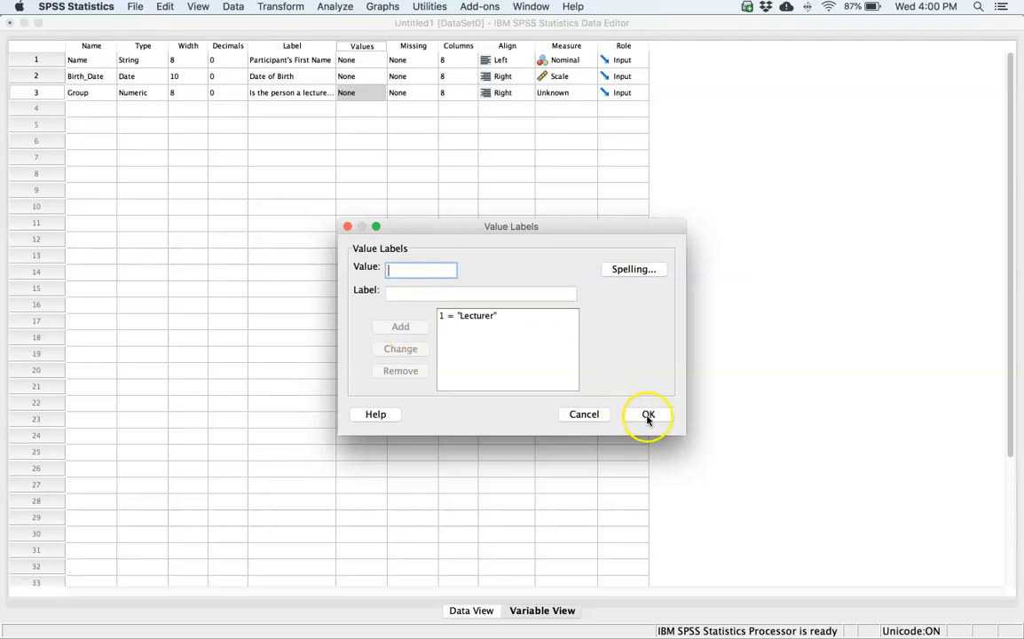
- Add value 2 with the label "Student" and apply the value labels to Group
text(2)
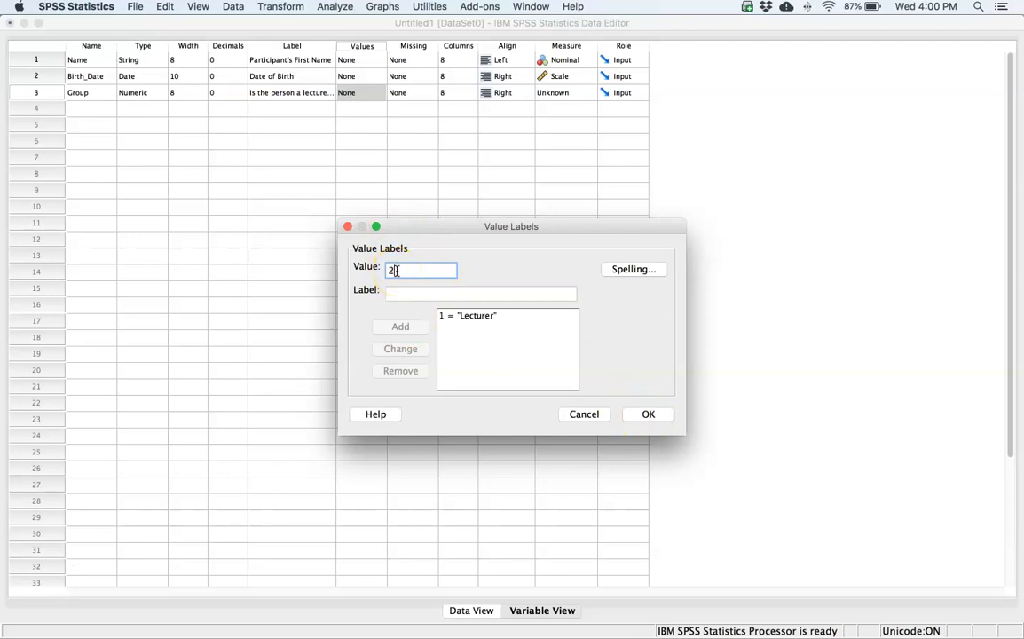
key(Tab)
text(Student)
click(400, 294)
click(400, 326)
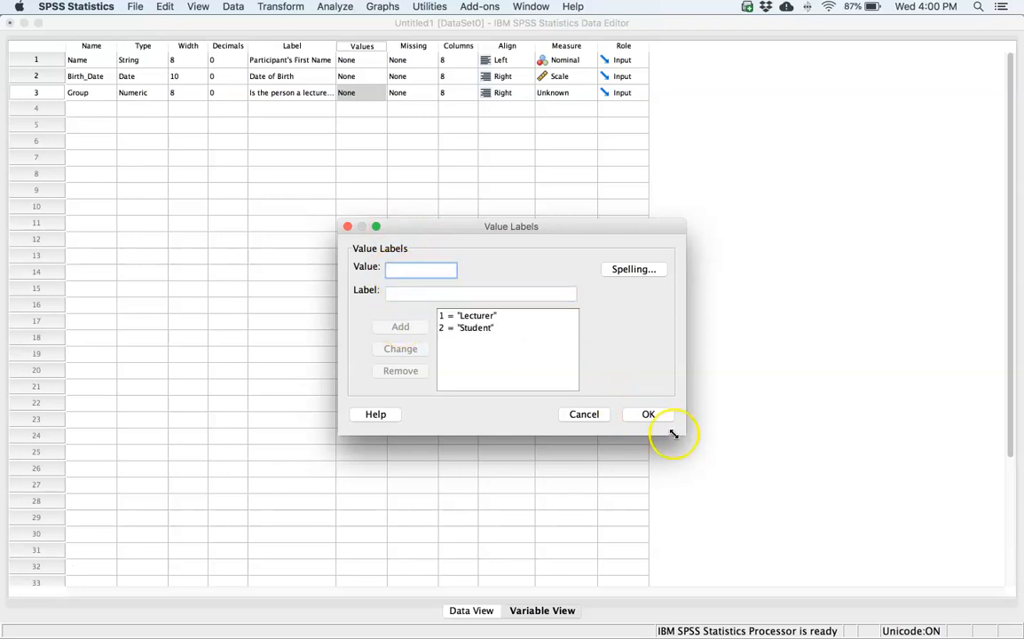
click(648, 414)
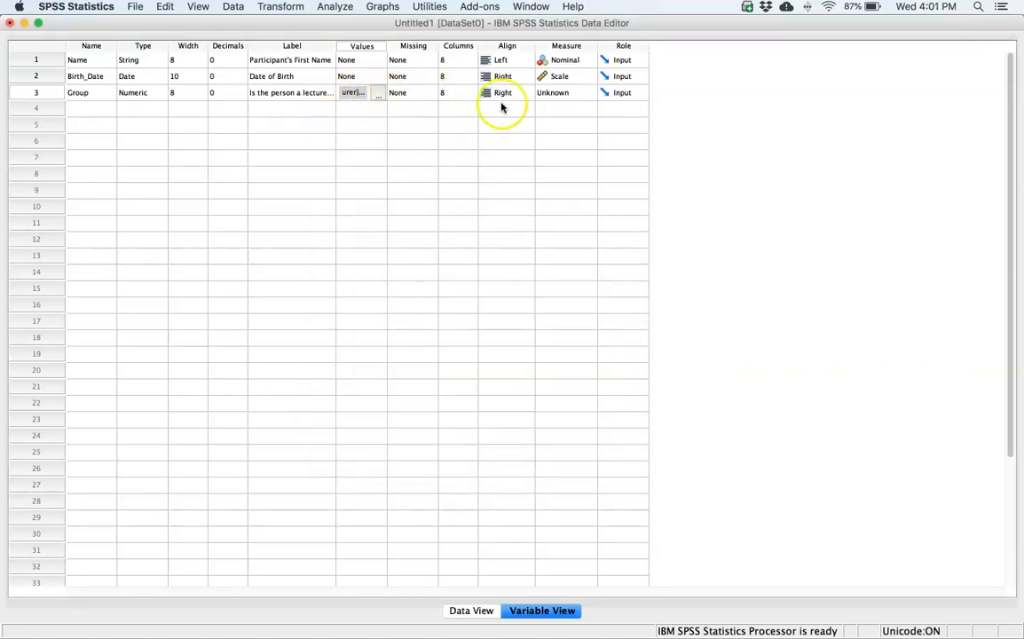
- Set the measurement level of the Group variable to Nominal
click(582, 95)
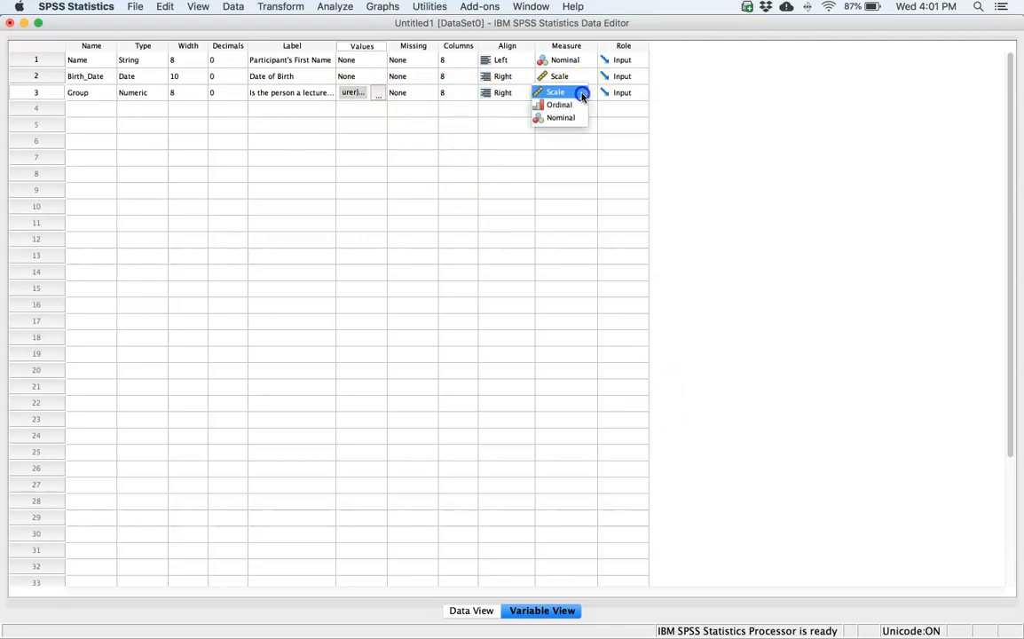
click(582, 92)
click(584, 94)
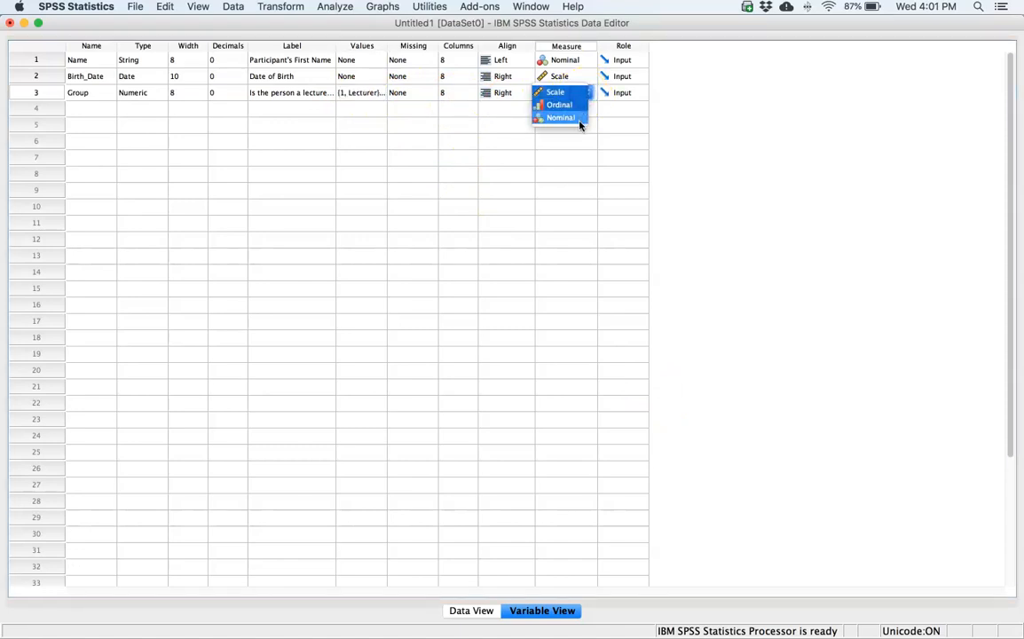
click(580, 122)
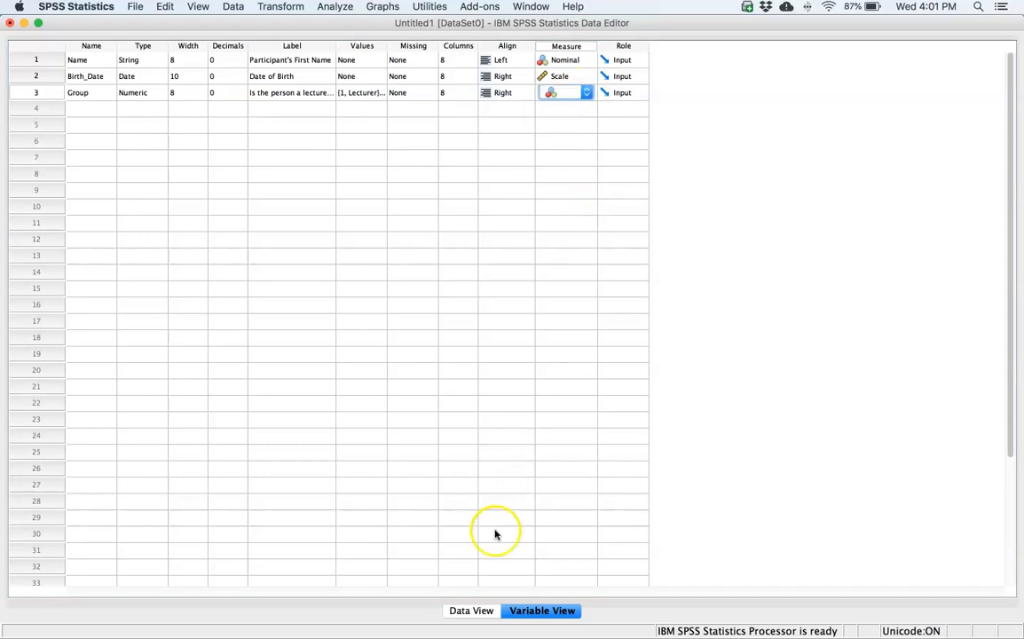
- In the data sheet, enter group code 1 for all three participants in the Group column
click(471, 610)
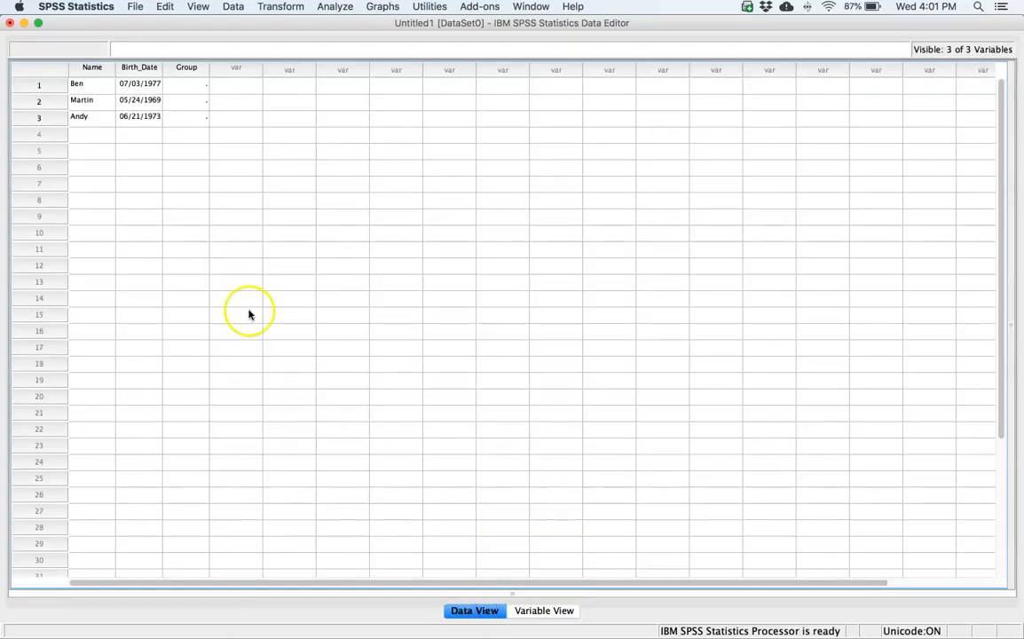
click(190, 86)
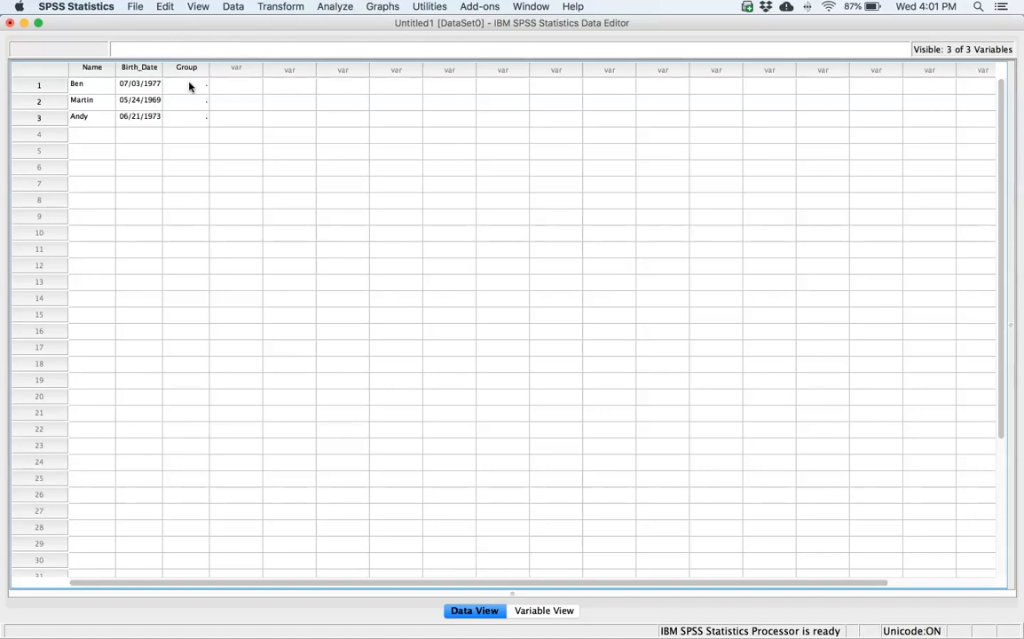
click(188, 85)
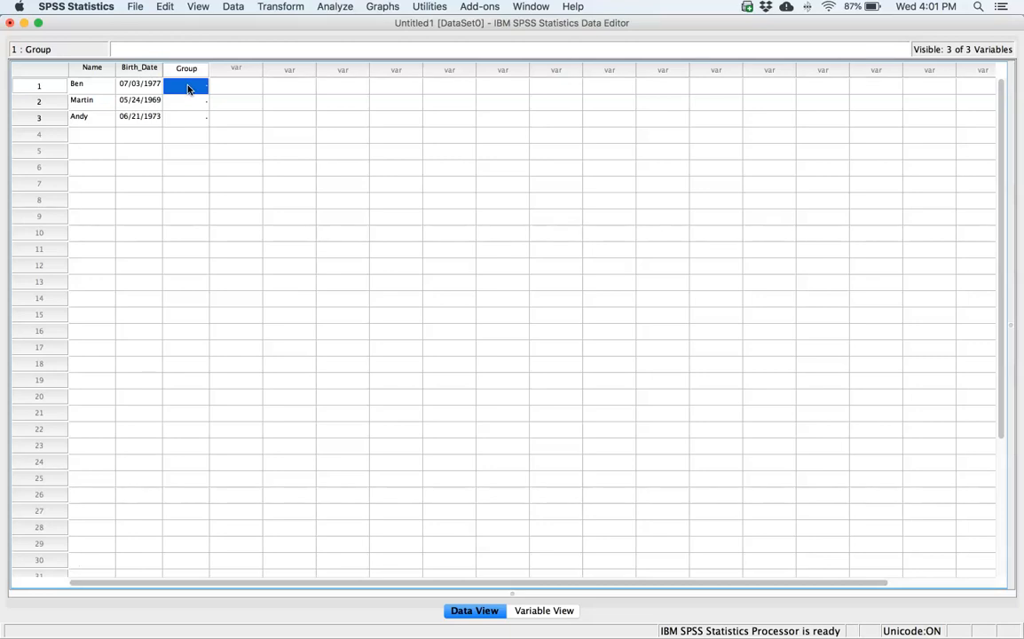
text(1)
key(Return)
text(1)
key(Return)
text(1)
key(Return)
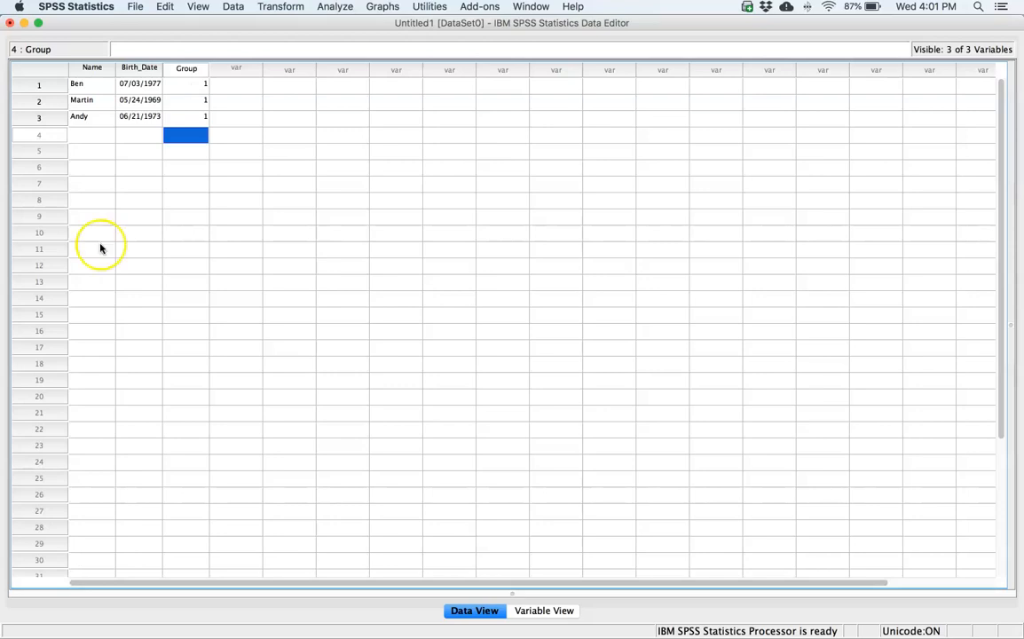
- Return to the variable definitions and add a fourth numeric variable named Friends with 0 decimals
click(29, 573)
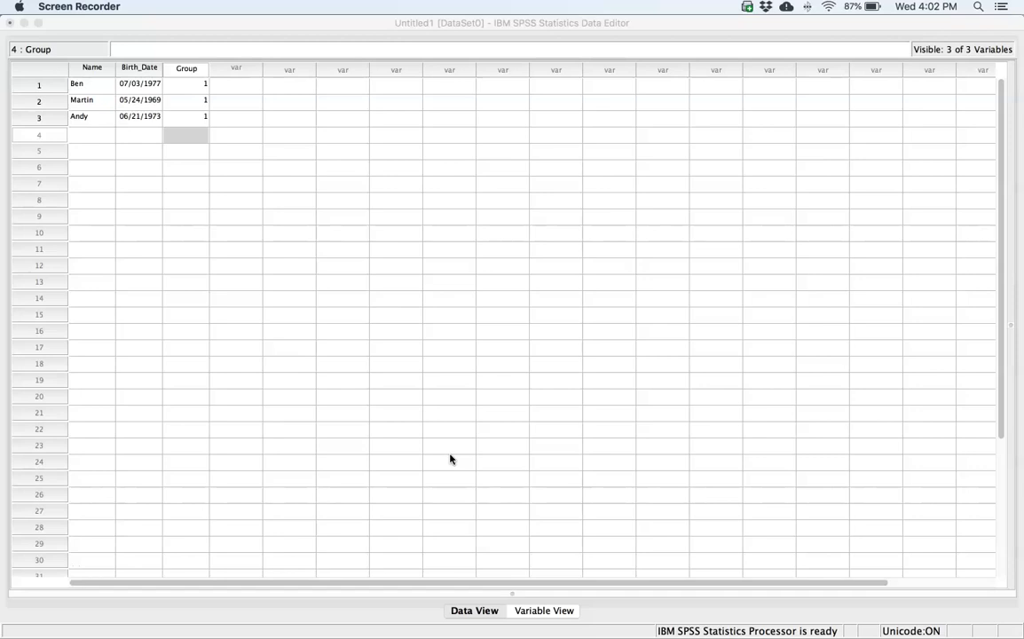
click(543, 610)
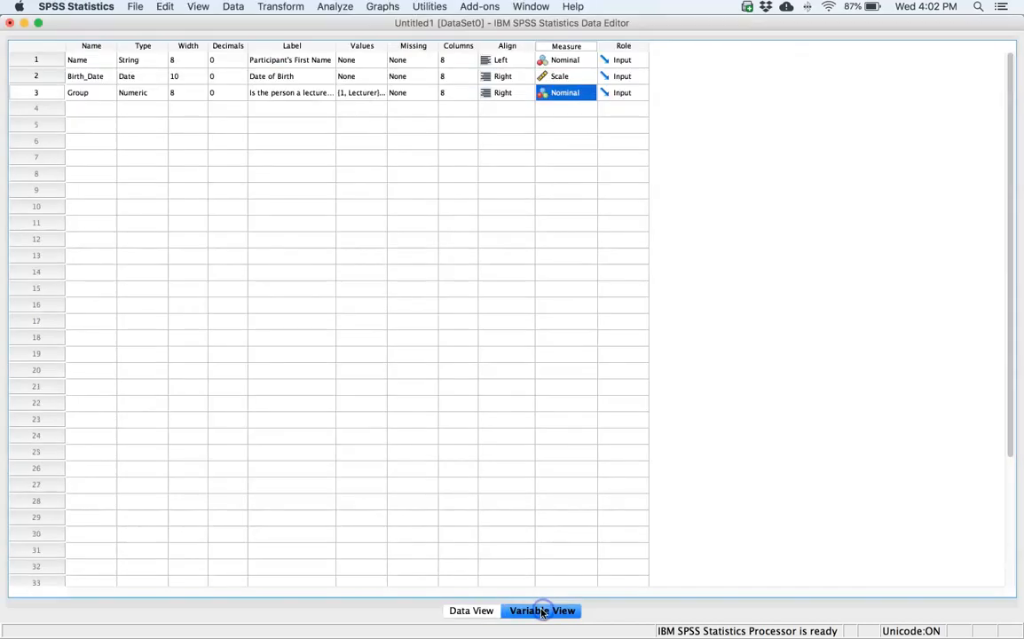
click(101, 112)
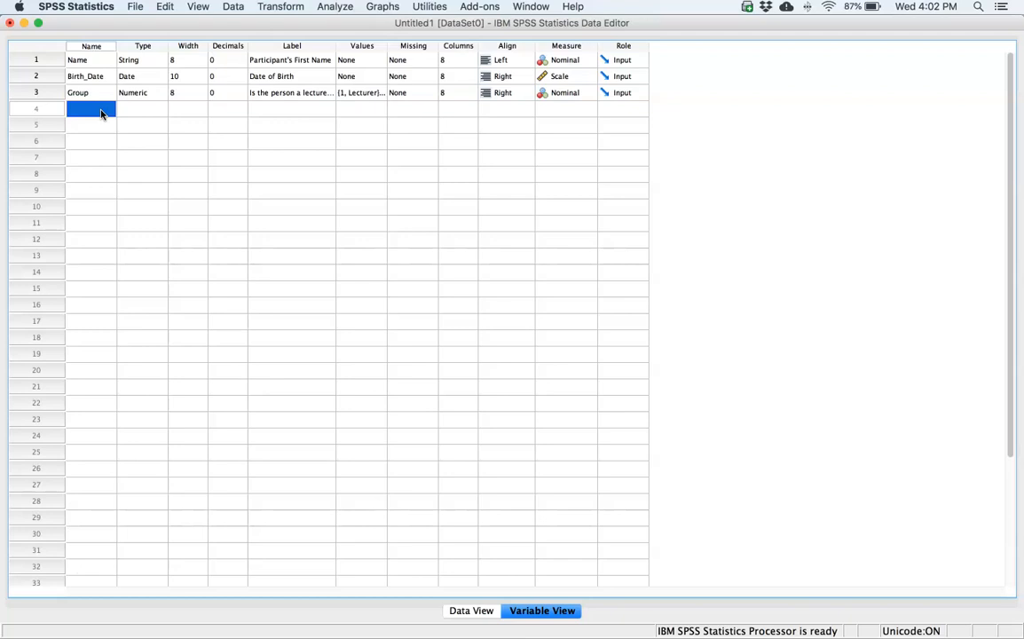
text(Friends)
key(Tab)
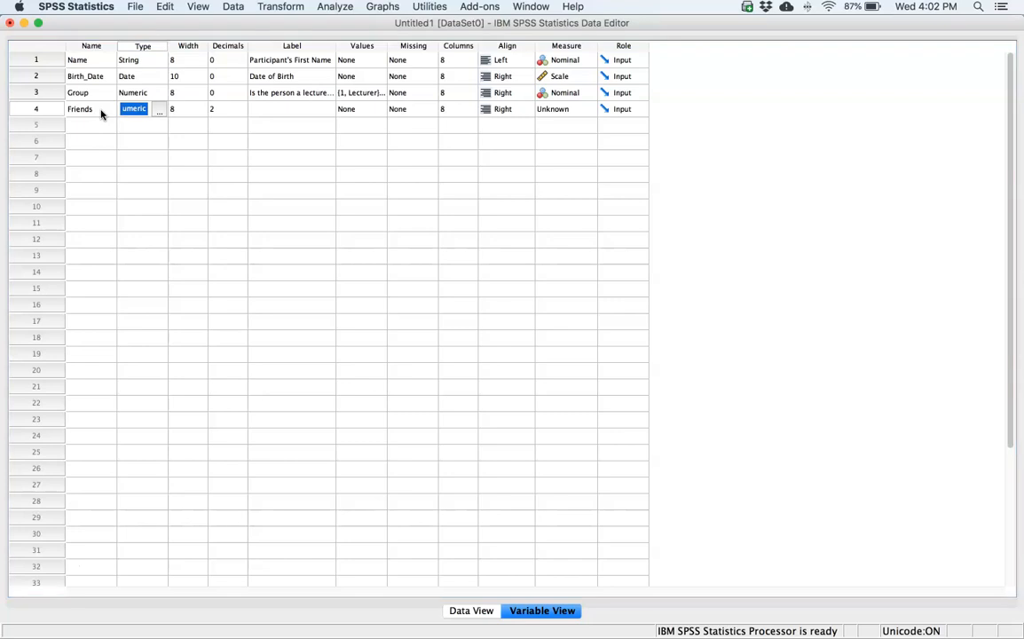
click(238, 110)
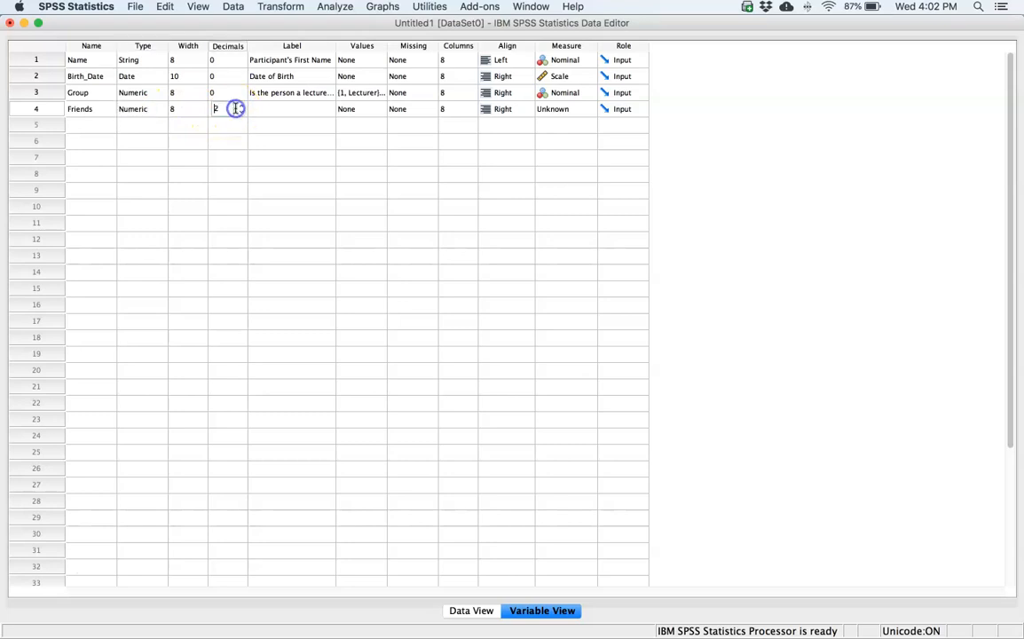
click(240, 114)
click(240, 114)
- Label the Friends variable "Number of friends" and set its measurement level to Scale
click(263, 113)
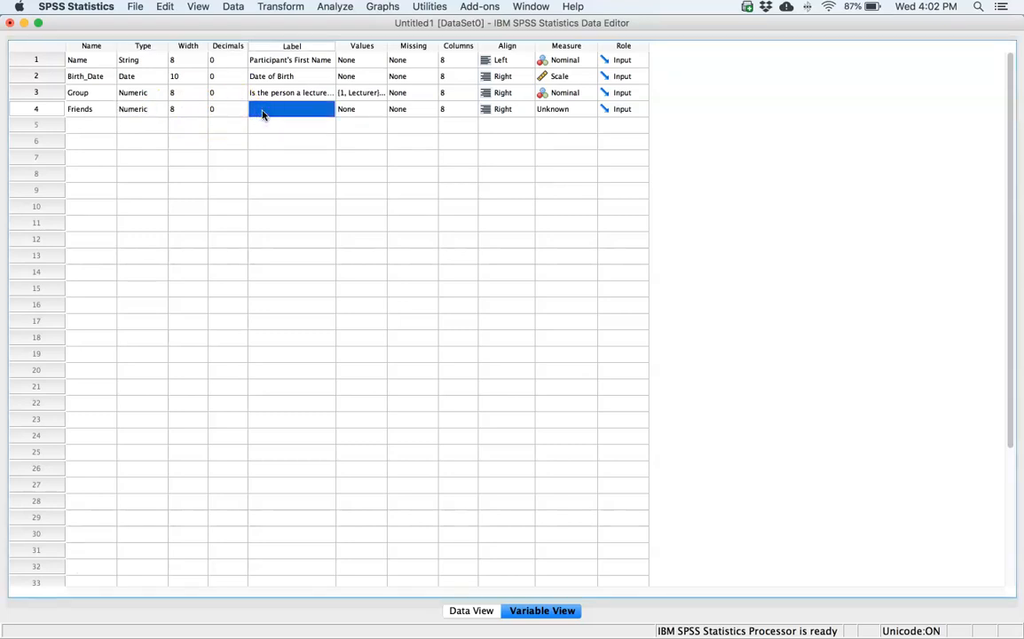
text(Number of friends)
click(367, 117)
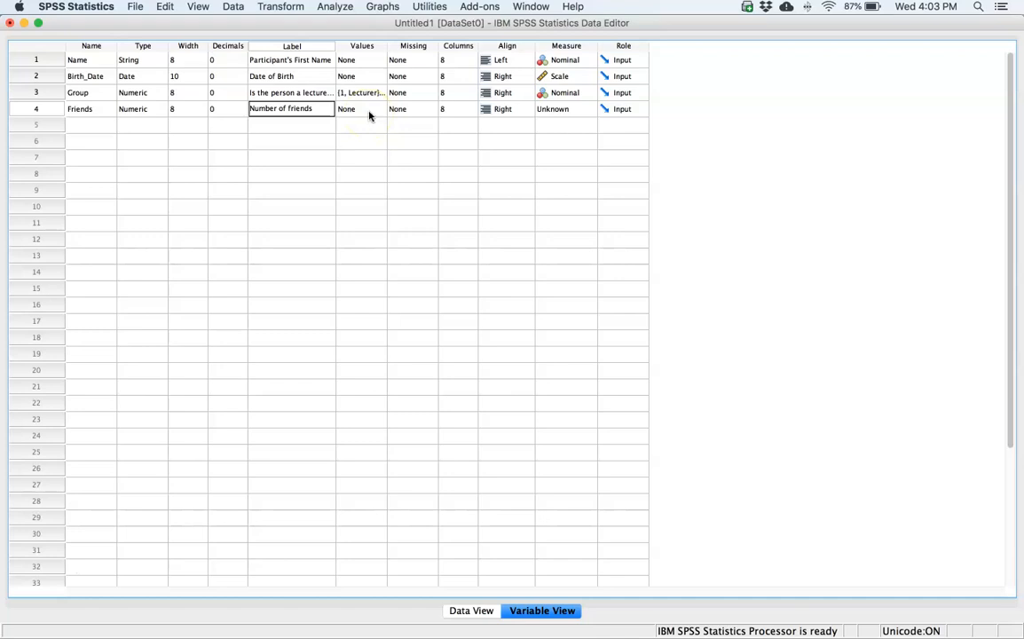
click(579, 108)
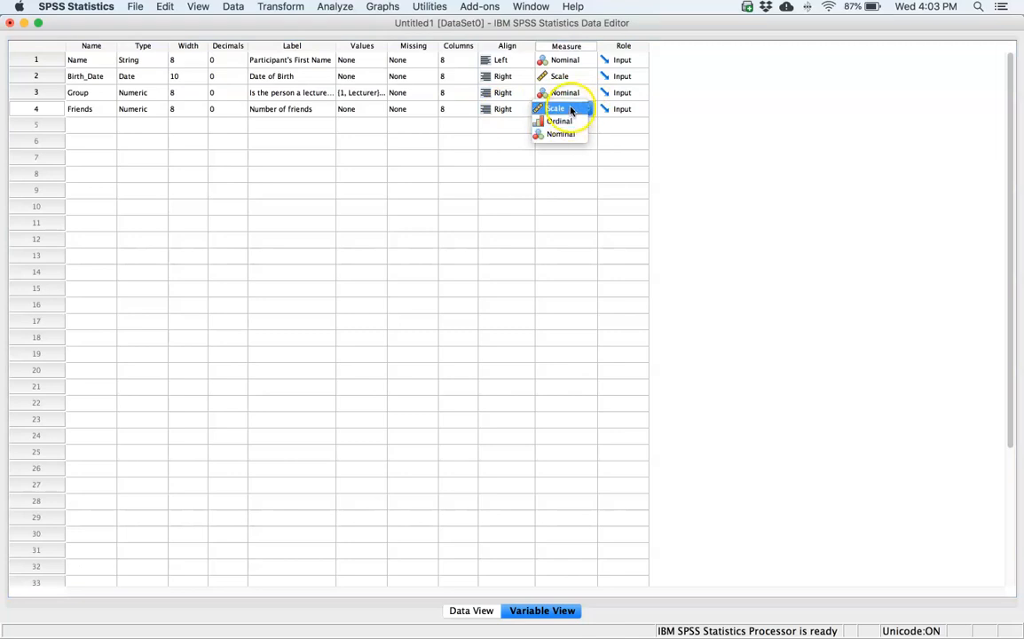
click(571, 109)
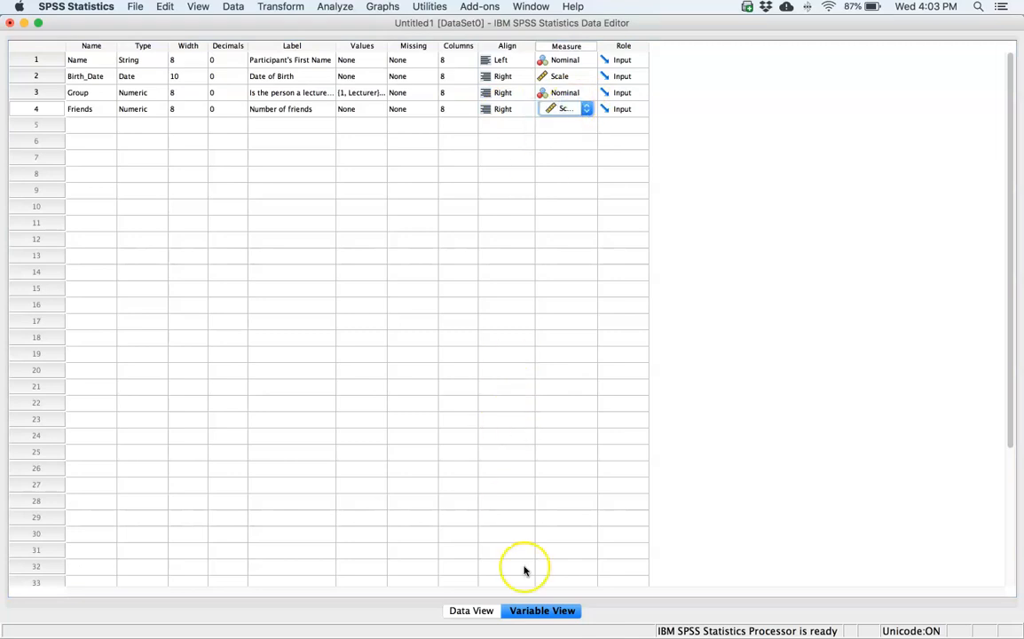
- In the data sheet, enter 5, 2 and 0 in rows 1 to 3 of the Friends column
click(471, 611)
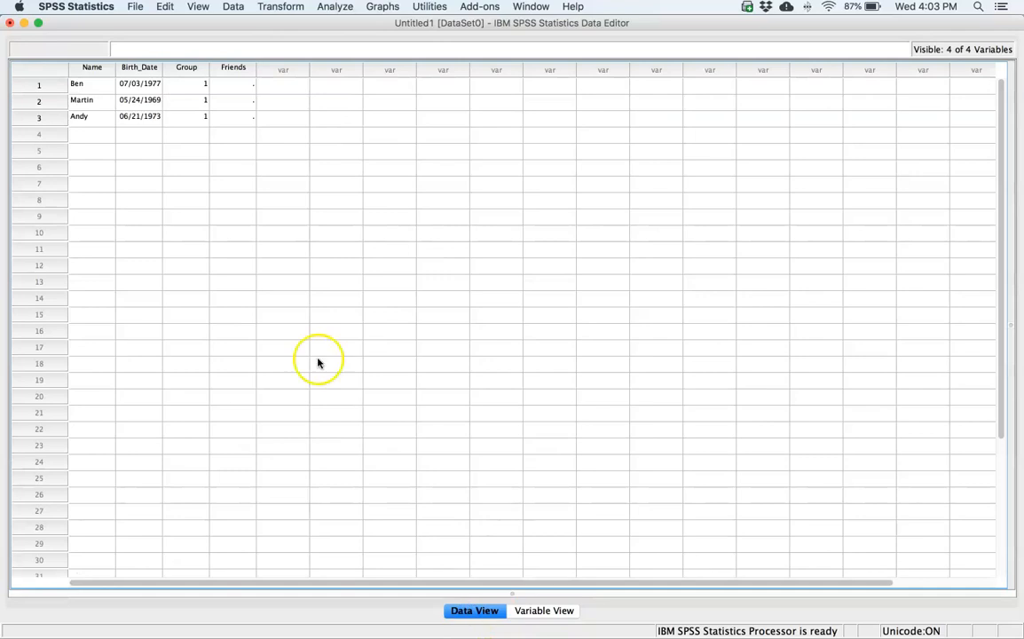
click(233, 87)
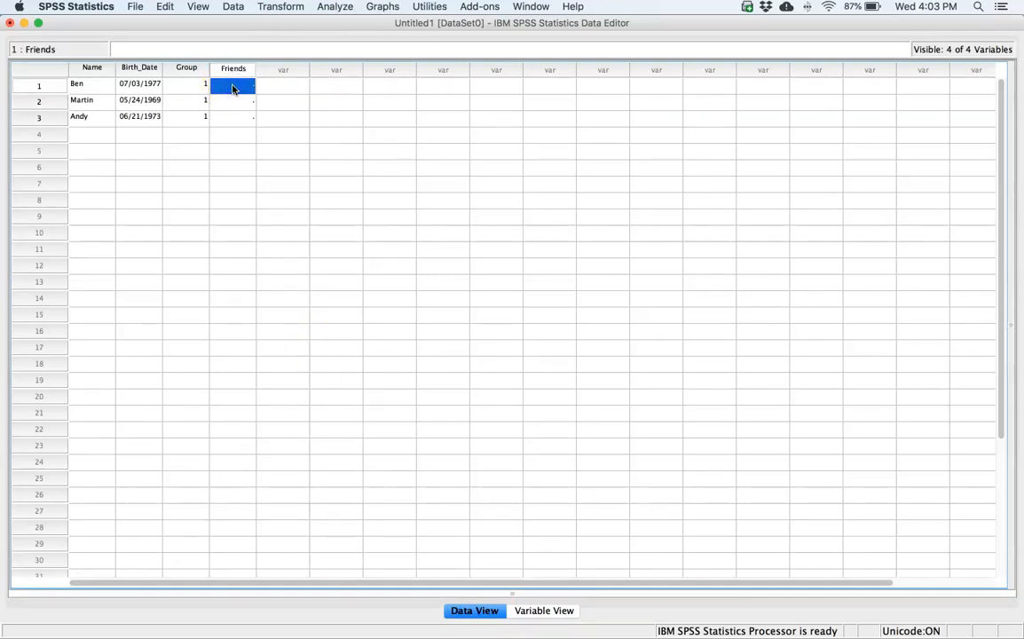
text(5)
key(Return)
text(2)
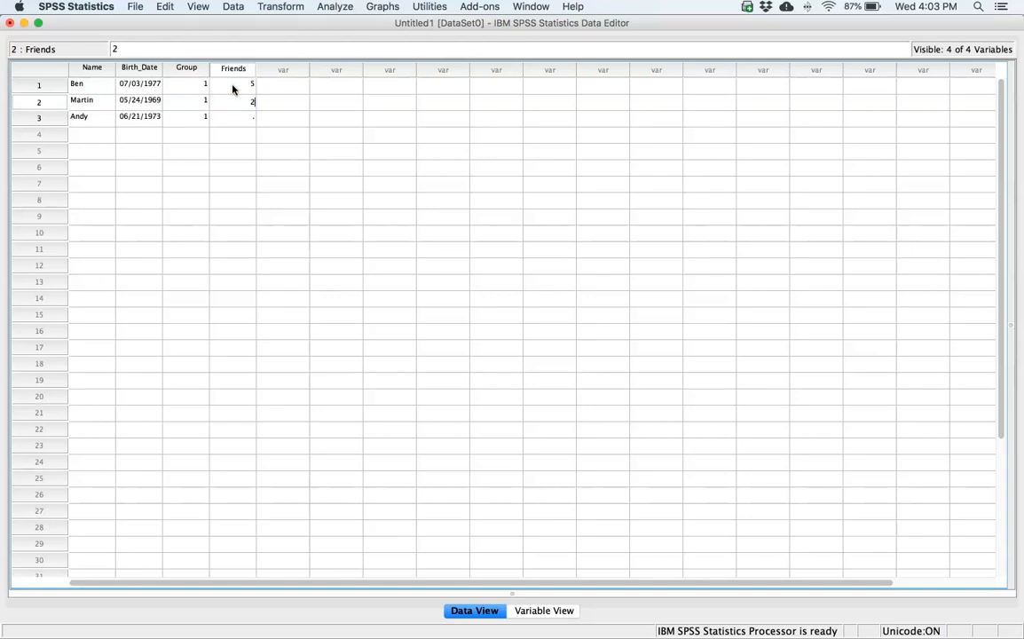
key(Return)
text(0)
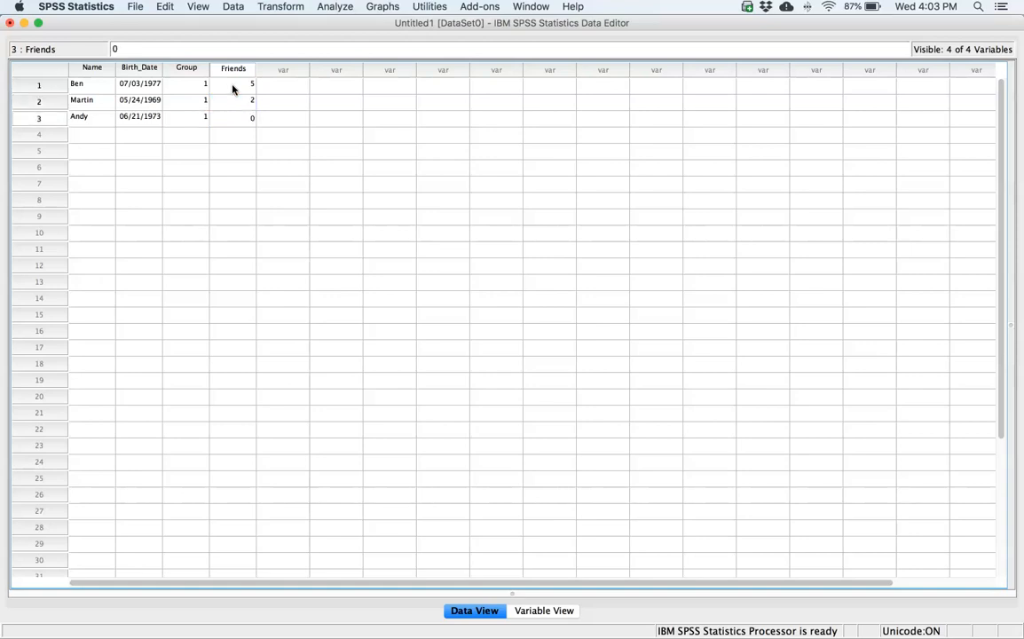